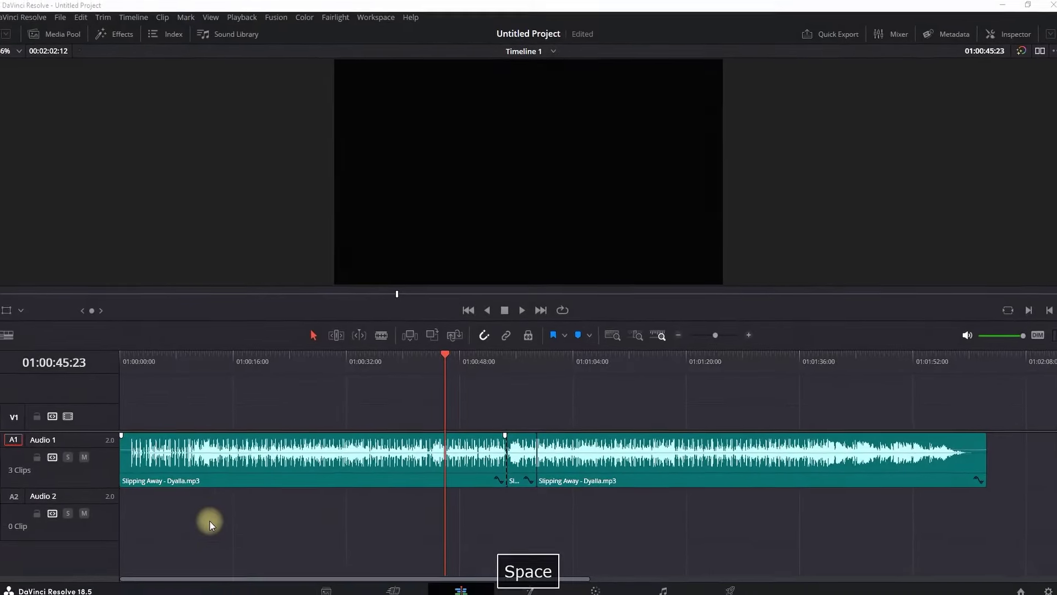
Play the song briefly, then select the short middle clip in the timeline
{"action": "left_click", "coordinate": [522, 312]}
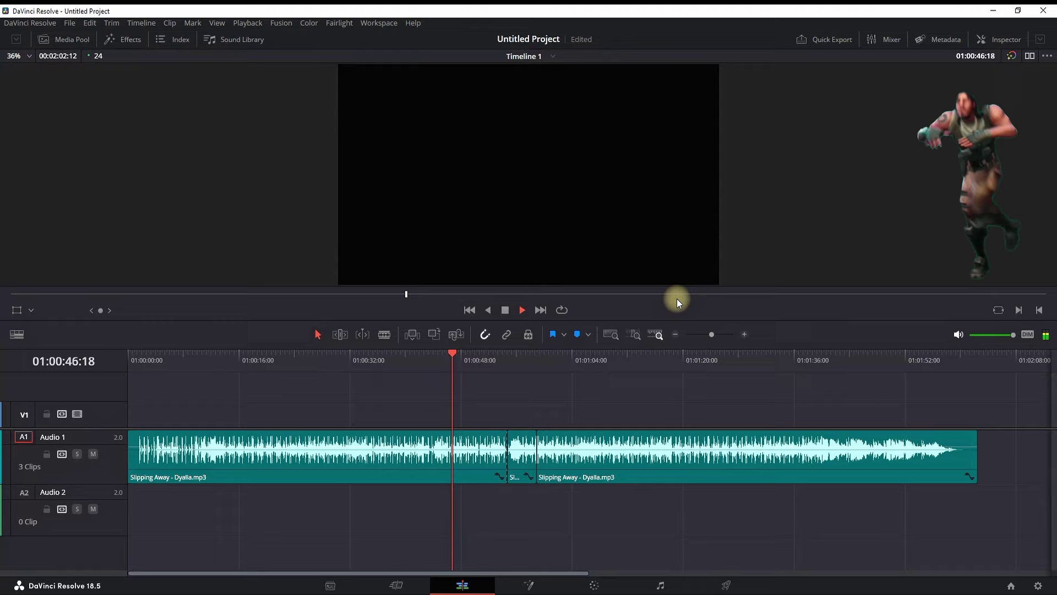
{"action": "left_click", "coordinate": [507, 310]}
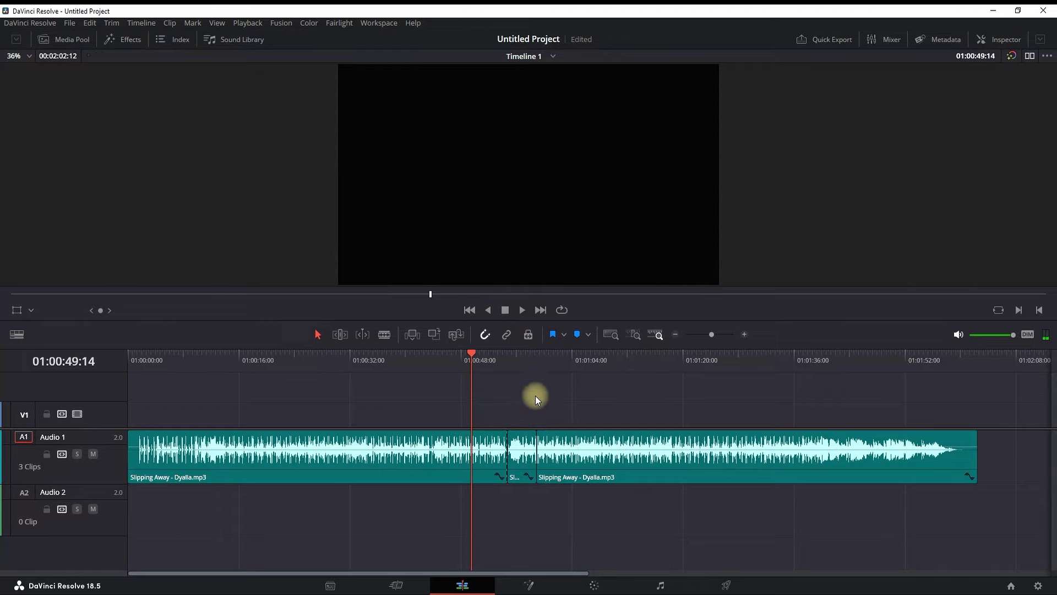
{"action": "left_click", "coordinate": [506, 355]}
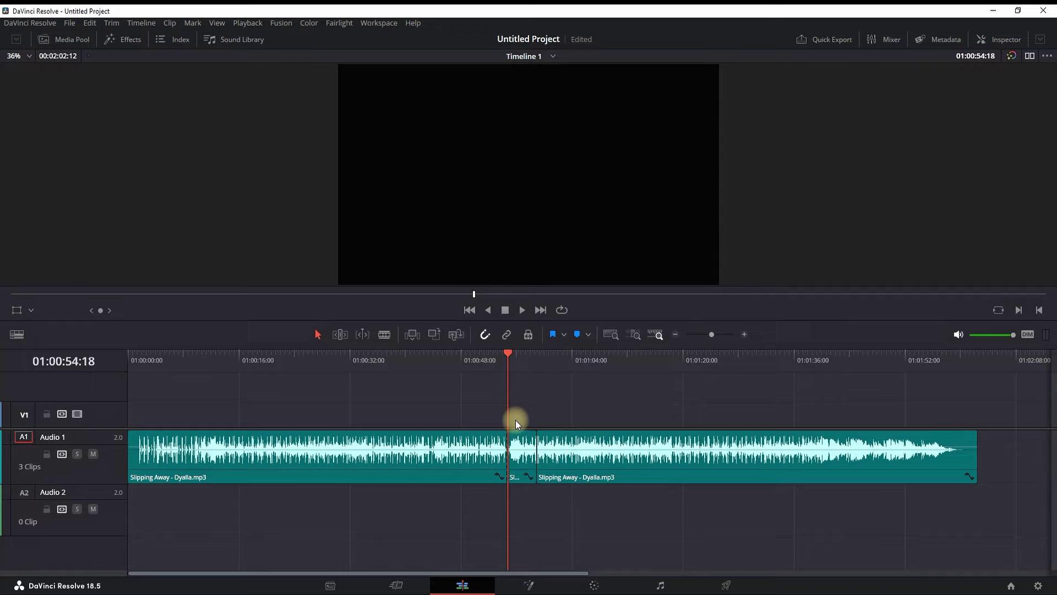
{"action": "left_click_drag", "start_coordinate": [501, 411], "coordinate": [546, 499]}
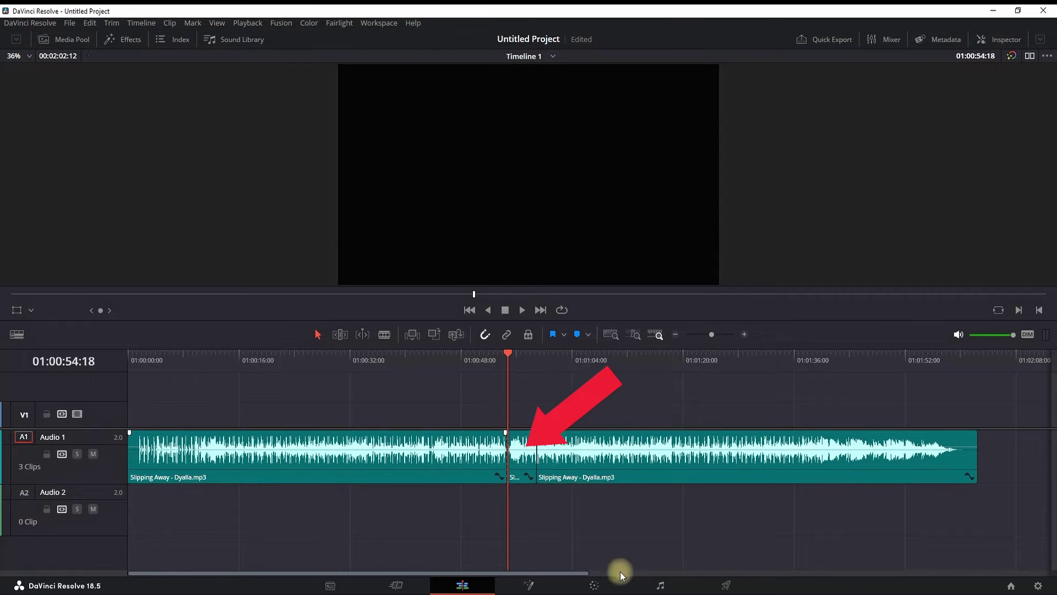
In the Fairlight workspace, select the middle clip pair and play the short middle section
{"action": "left_click", "coordinate": [667, 588]}
{"action": "scroll", "coordinate": [509, 472], "scroll_direction": "up", "scroll_amount": 1}
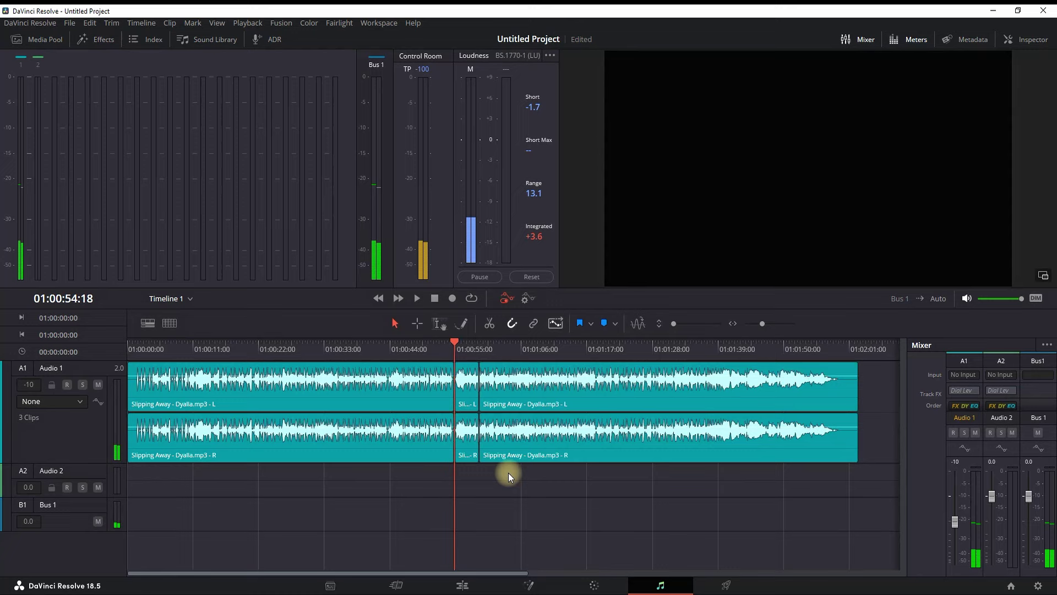
{"action": "left_click_drag", "start_coordinate": [456, 346], "coordinate": [419, 347]}
{"action": "left_click", "coordinate": [460, 380]}
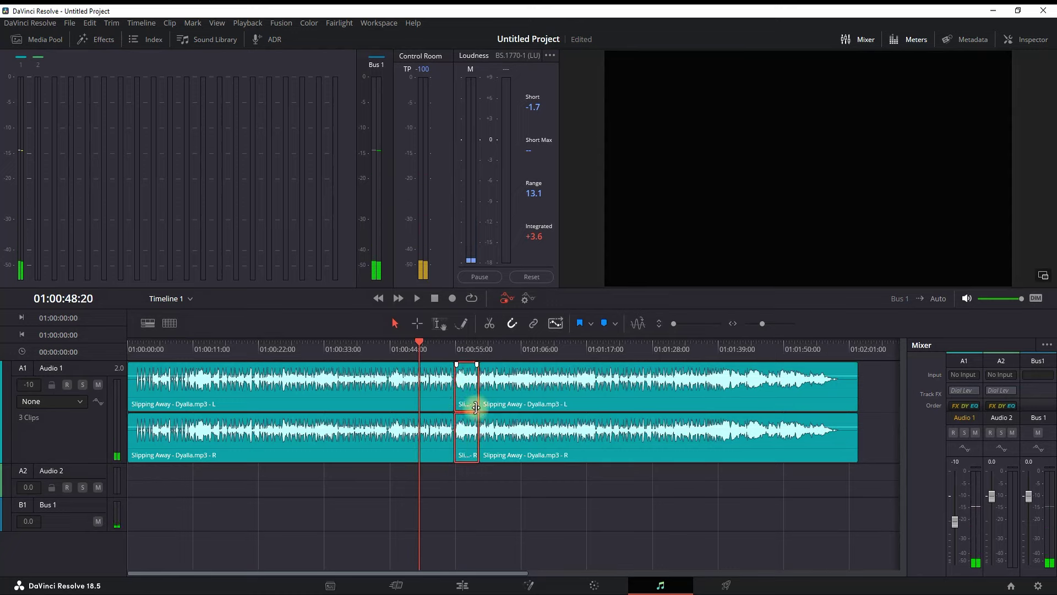
{"action": "left_click", "coordinate": [448, 345]}
{"action": "key", "text": "space"}
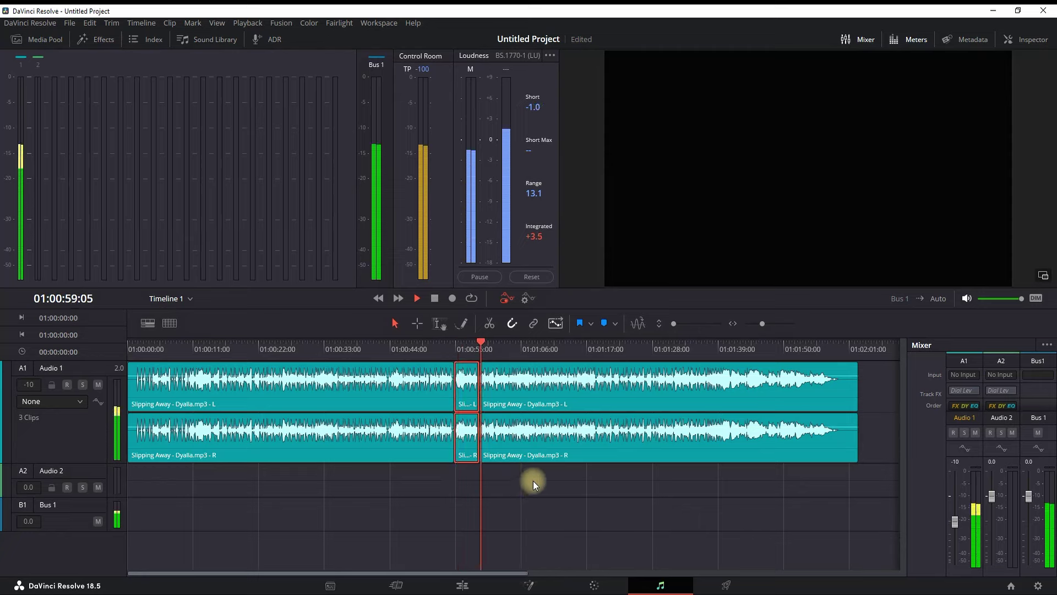
{"action": "key", "text": "space"}
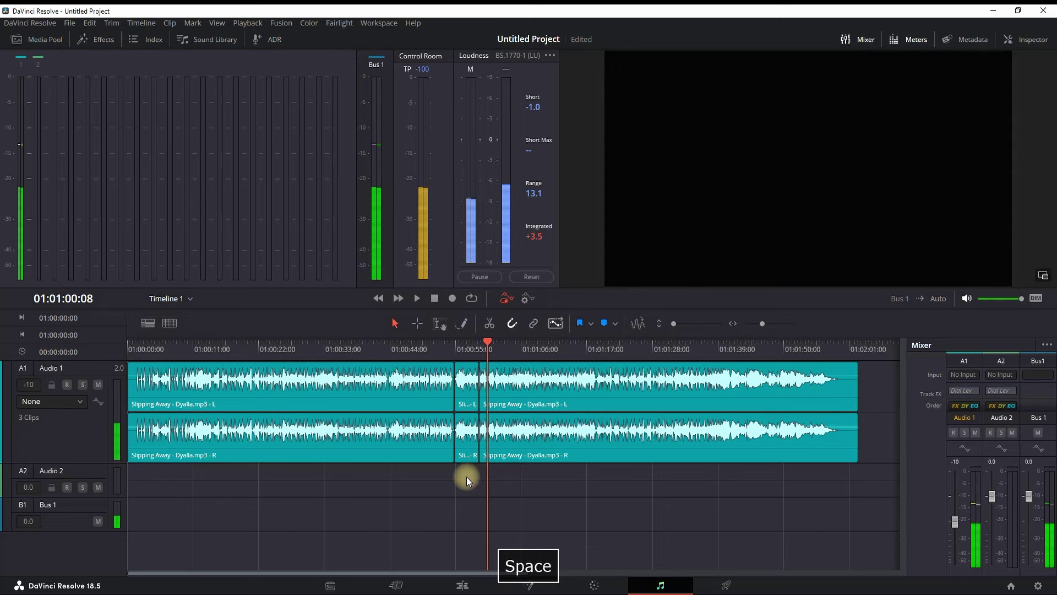
Convert Audio 1 to a mono track, then undo so it stays stereo
{"action": "left_click", "coordinate": [452, 376]}
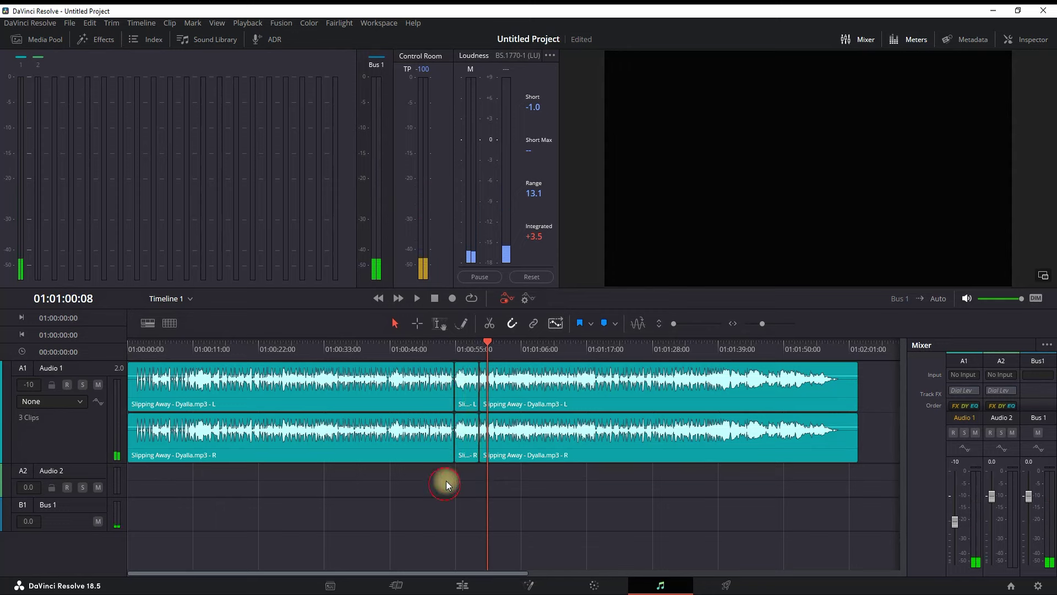
{"action": "right_click", "coordinate": [93, 369]}
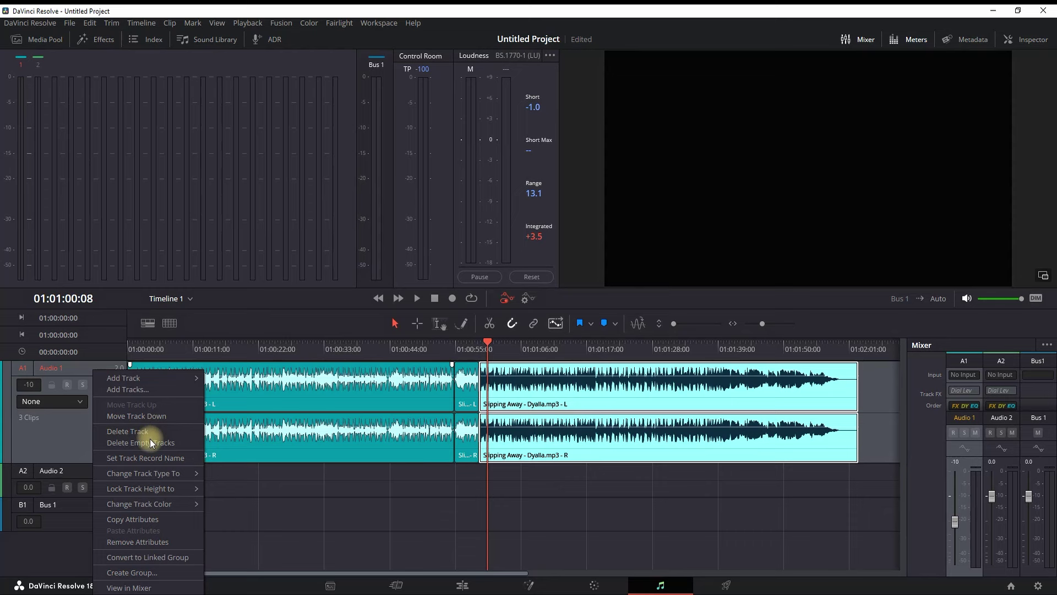
{"action": "mouse_move", "coordinate": [151, 473]}
{"action": "left_click", "coordinate": [225, 471]}
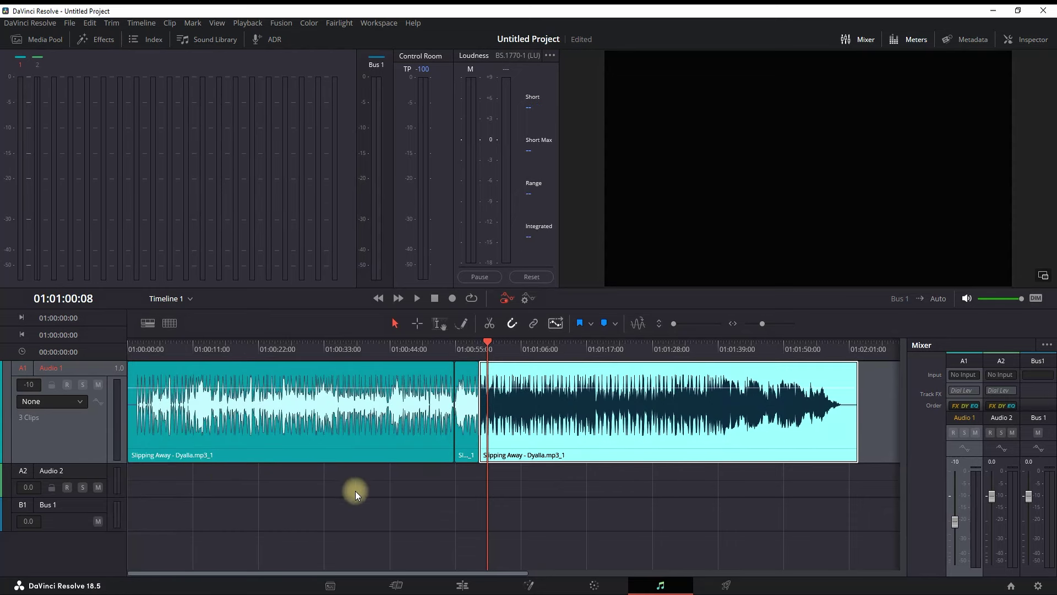
{"action": "left_click", "coordinate": [442, 487]}
{"action": "key", "text": "ctrl+z"}
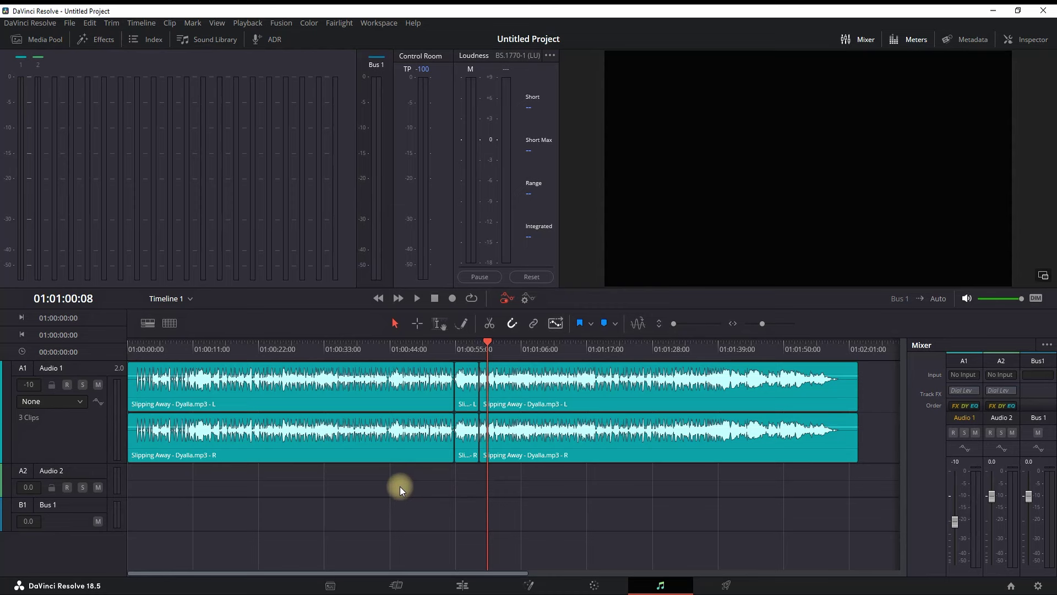
Drag the Fairlight FX Echo effect from the Effects library onto the short middle clip
{"action": "left_click", "coordinate": [95, 39]}
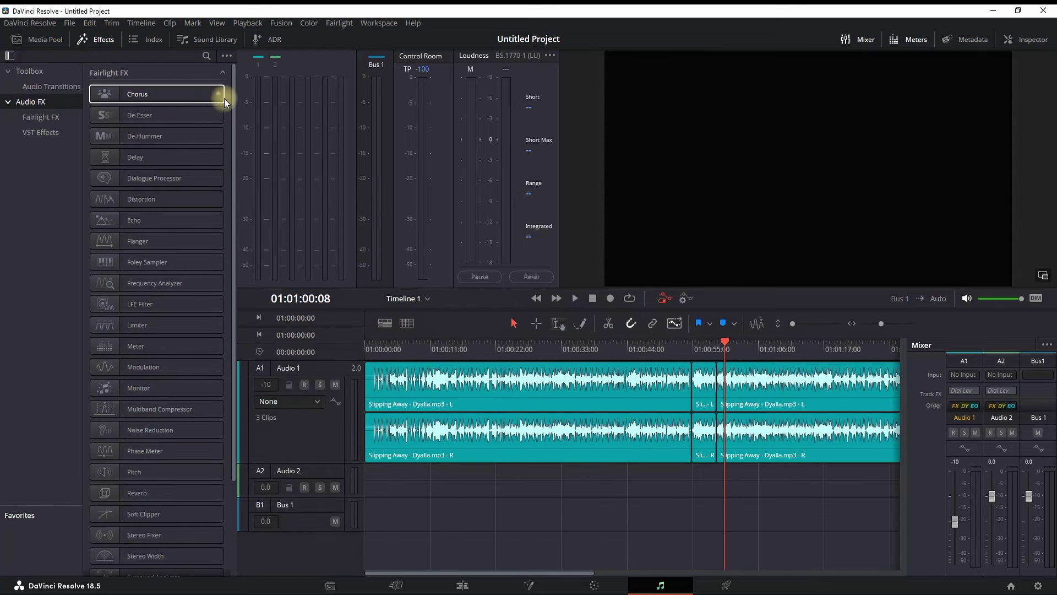
{"action": "mouse_move", "coordinate": [233, 97]}
{"action": "left_mouse_down"}
{"action": "mouse_move", "coordinate": [240, 213]}
{"action": "mouse_move", "coordinate": [246, 90]}
{"action": "left_mouse_up"}
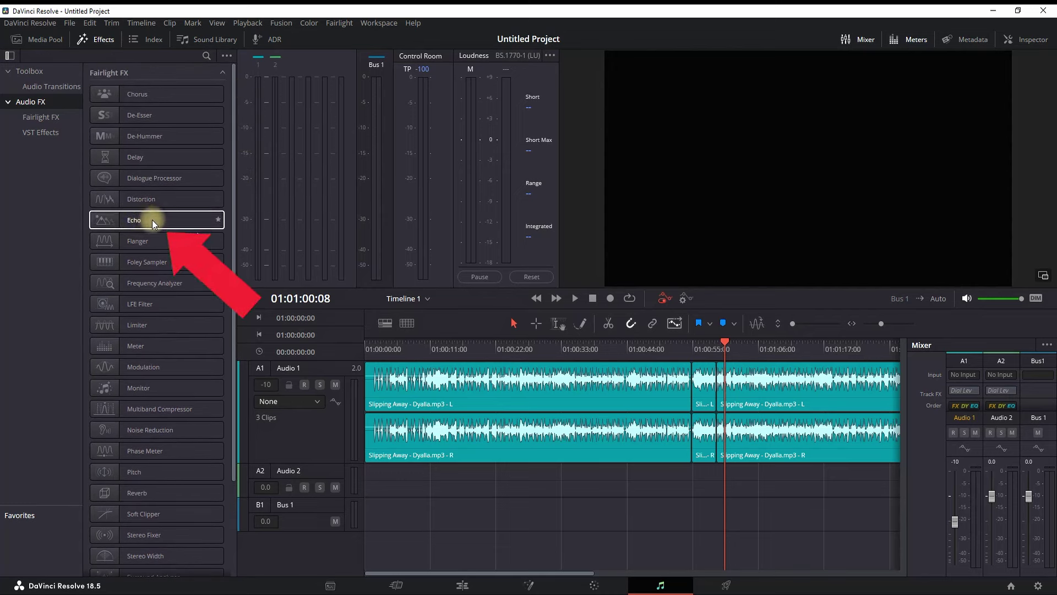
{"action": "mouse_move", "coordinate": [152, 220]}
{"action": "left_mouse_down"}
{"action": "mouse_move", "coordinate": [347, 254]}
{"action": "mouse_move", "coordinate": [708, 408]}
{"action": "mouse_move", "coordinate": [166, 225]}
{"action": "left_mouse_up"}
{"action": "left_click", "coordinate": [704, 392]}
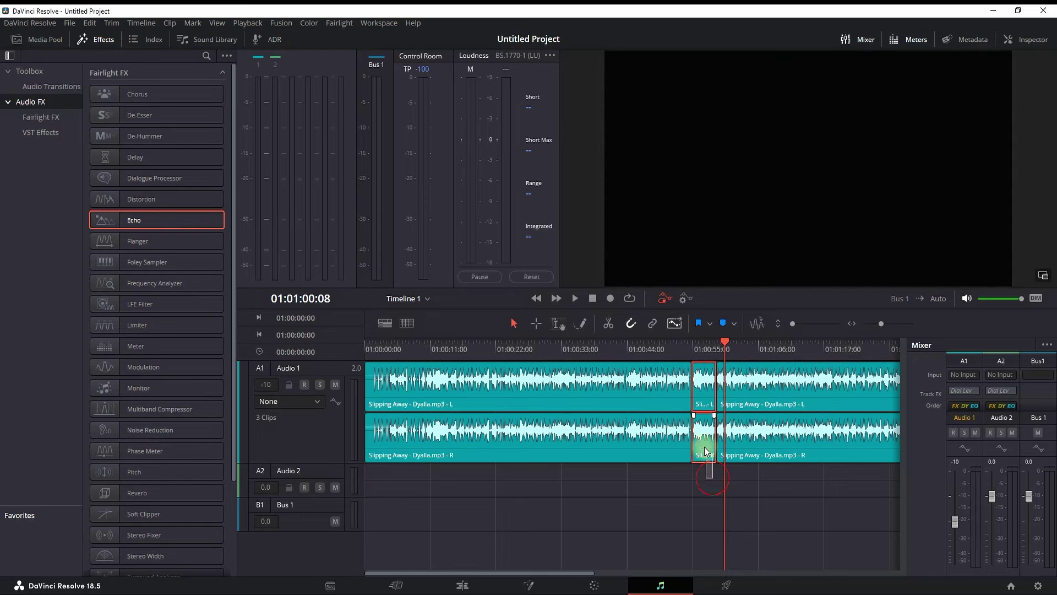
{"action": "left_click_drag", "start_coordinate": [142, 223], "coordinate": [703, 405]}
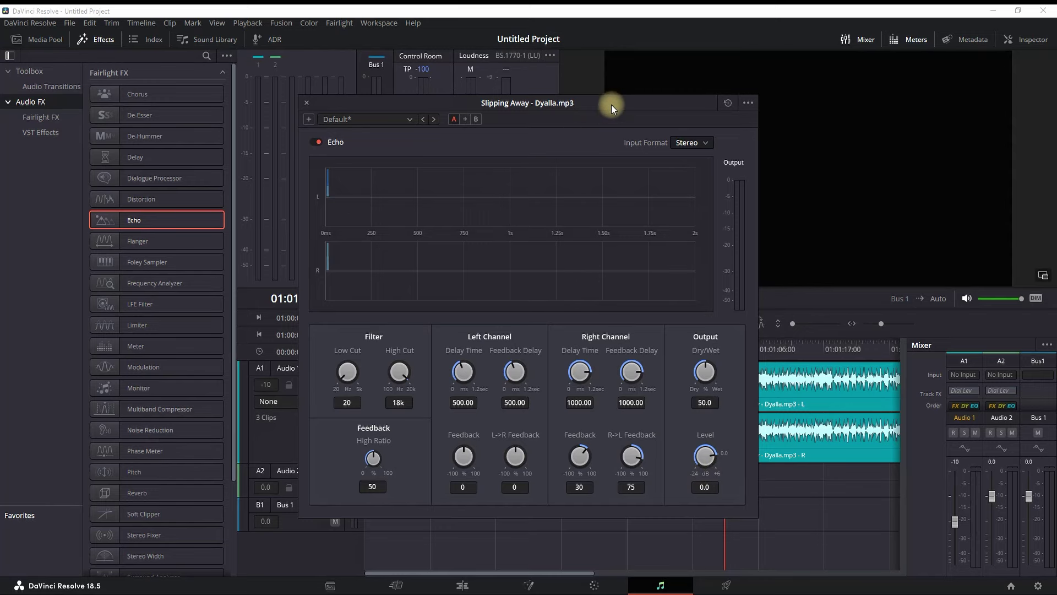
Move the Echo settings window to the right, hide the Effects library, and audition the echoed middle section
{"action": "left_click_drag", "start_coordinate": [611, 104], "coordinate": [470, 98]}
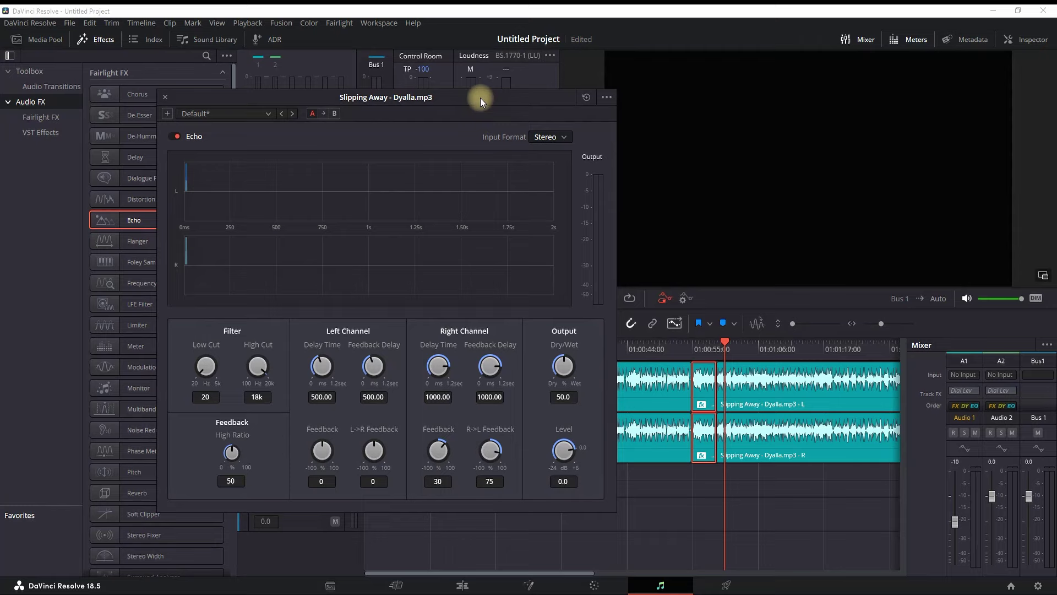
{"action": "left_click_drag", "start_coordinate": [480, 97], "coordinate": [844, 133]}
{"action": "left_click", "coordinate": [102, 39]}
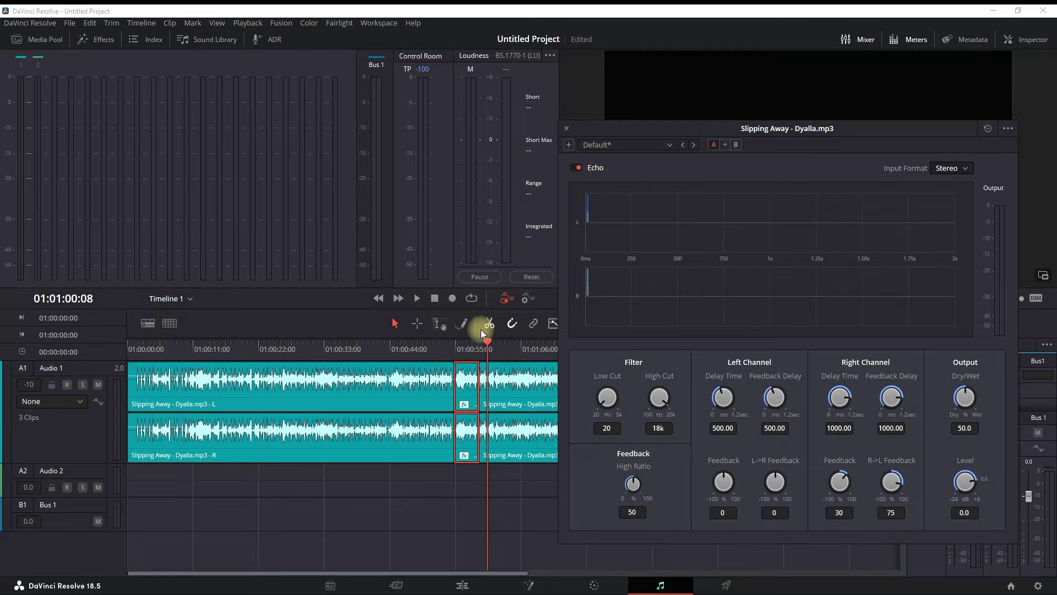
{"action": "left_click", "coordinate": [454, 342]}
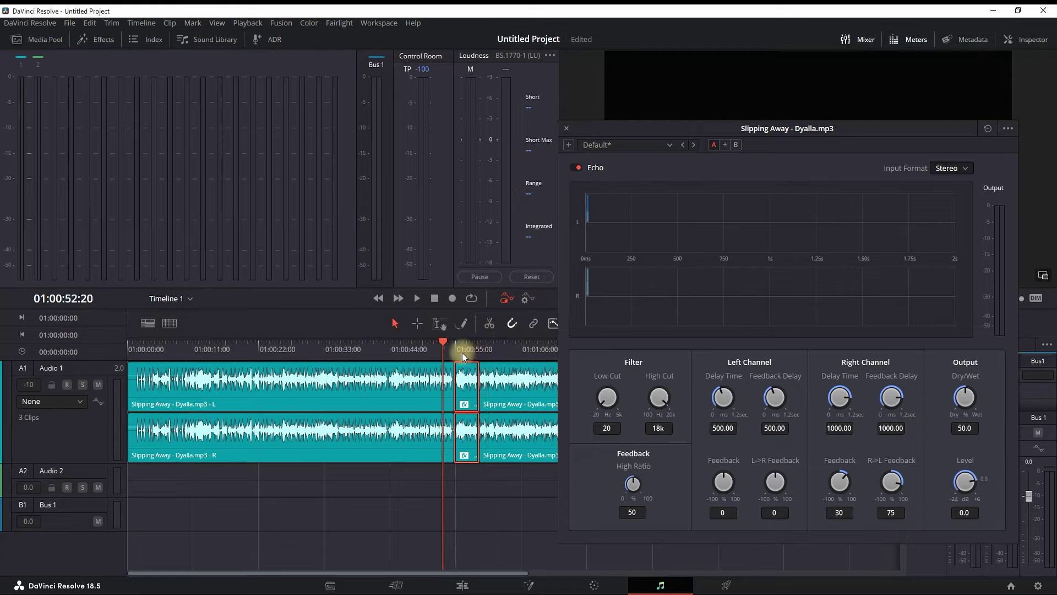
{"action": "key", "text": "space"}
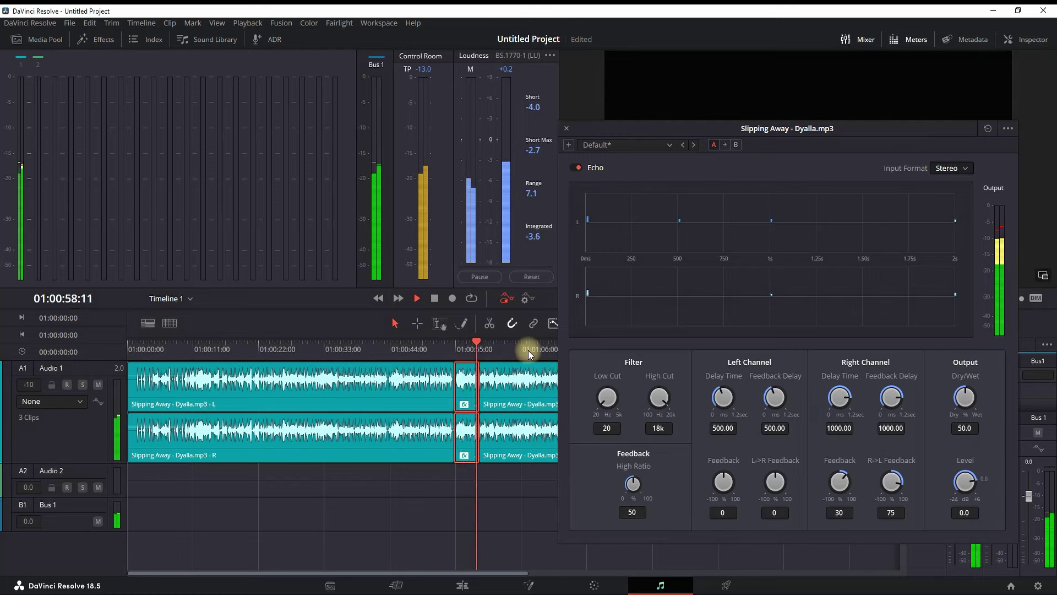
{"action": "key", "text": "space"}
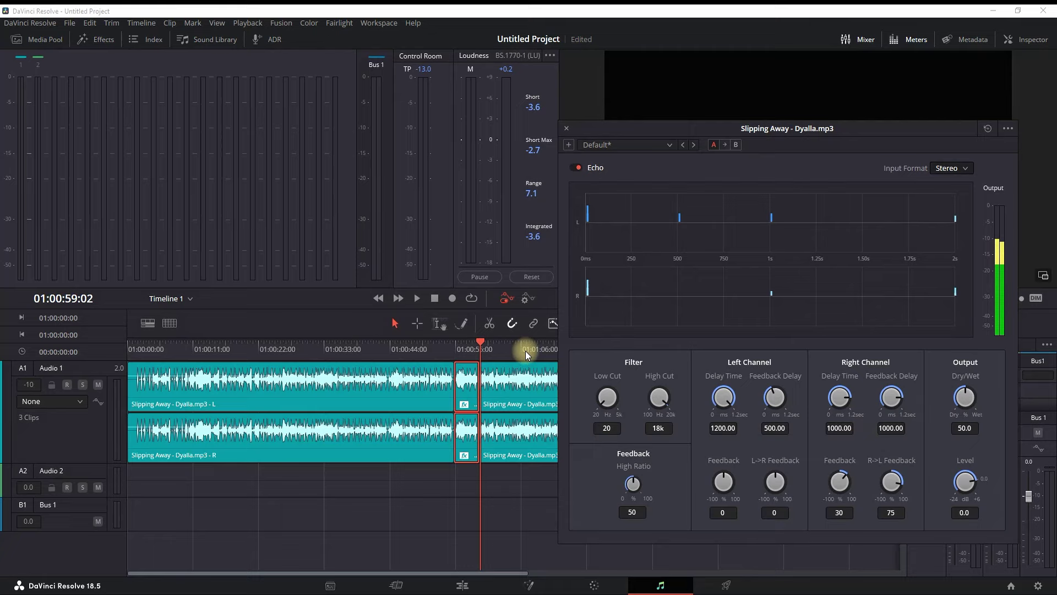
Audition the cut, lower the left-channel delay time to 238.95 then 45.35, and replay
{"action": "left_click", "coordinate": [442, 346]}
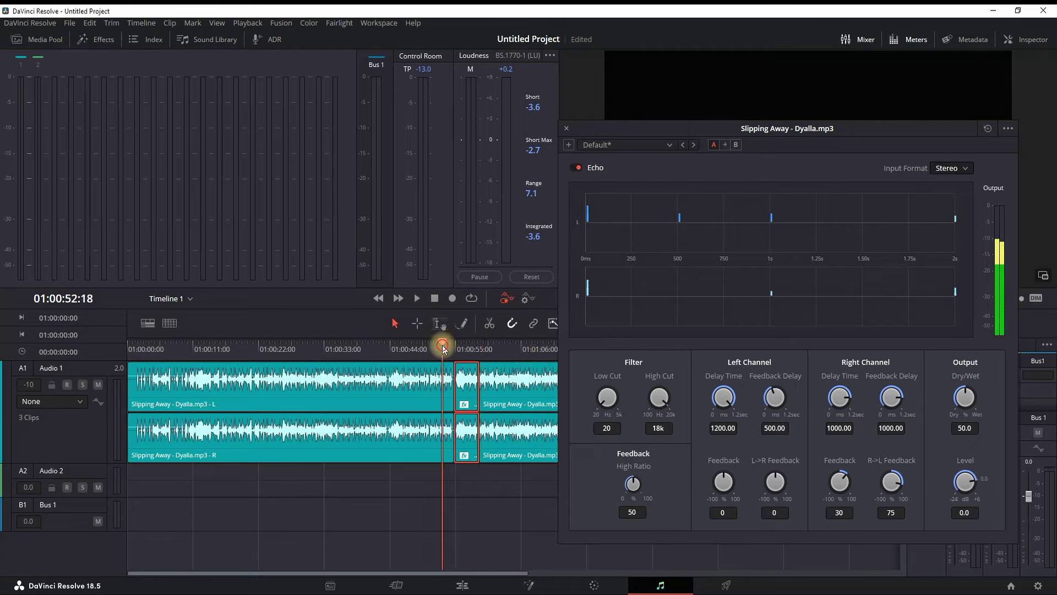
{"action": "left_click", "coordinate": [417, 299]}
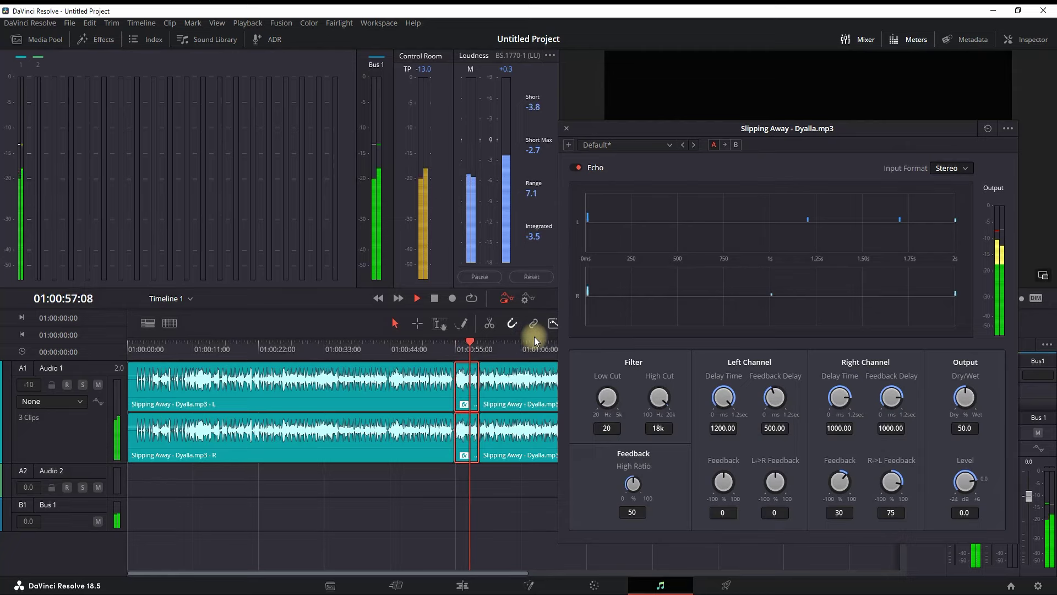
{"action": "left_click", "coordinate": [435, 299]}
{"action": "left_click_drag", "start_coordinate": [734, 392], "coordinate": [665, 378]}
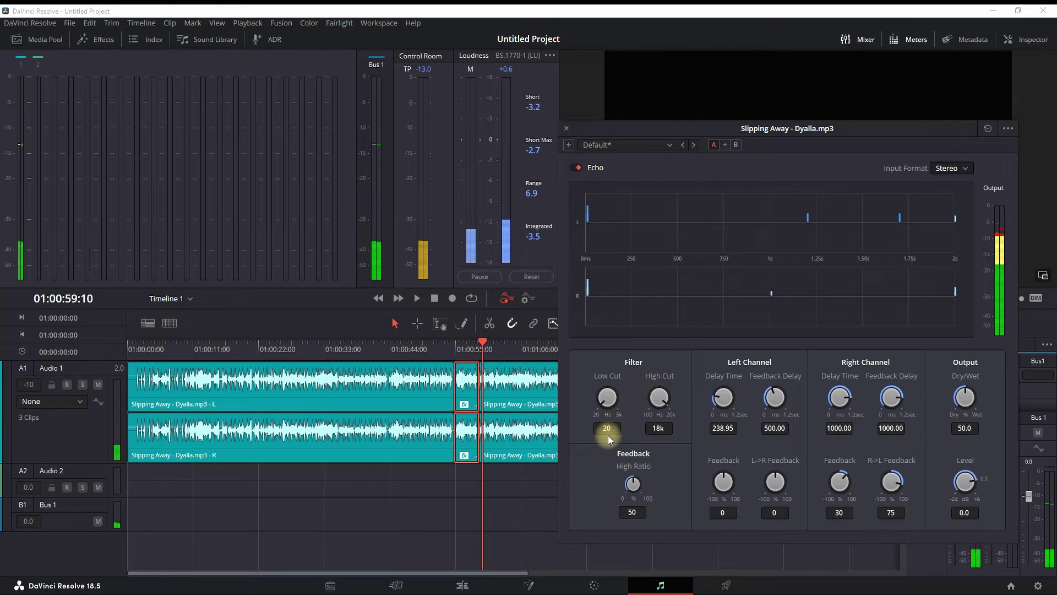
{"action": "left_click_drag", "start_coordinate": [586, 470], "coordinate": [584, 465]}
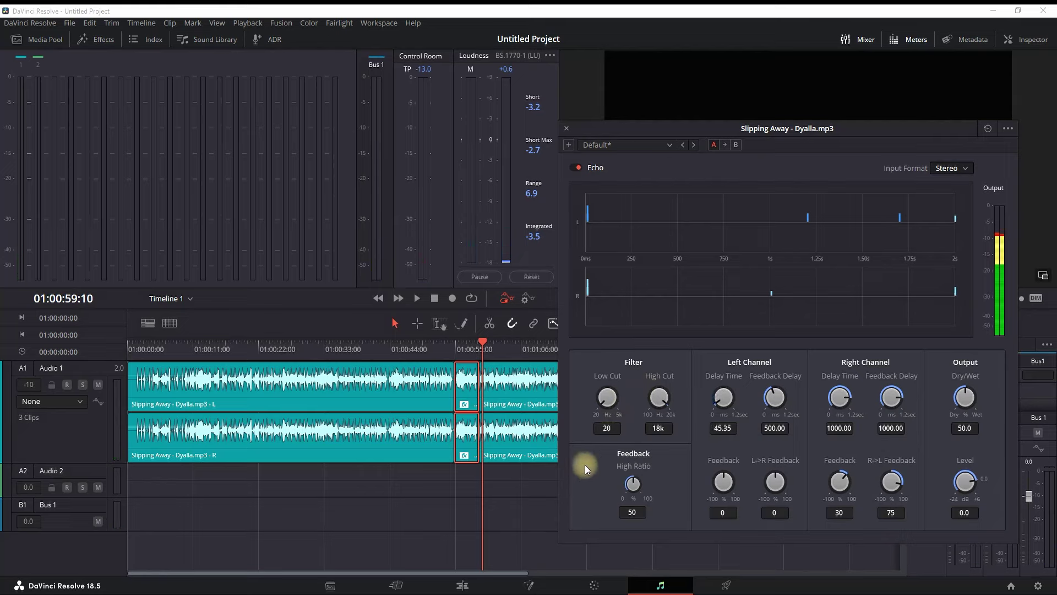
{"action": "left_click", "coordinate": [454, 343]}
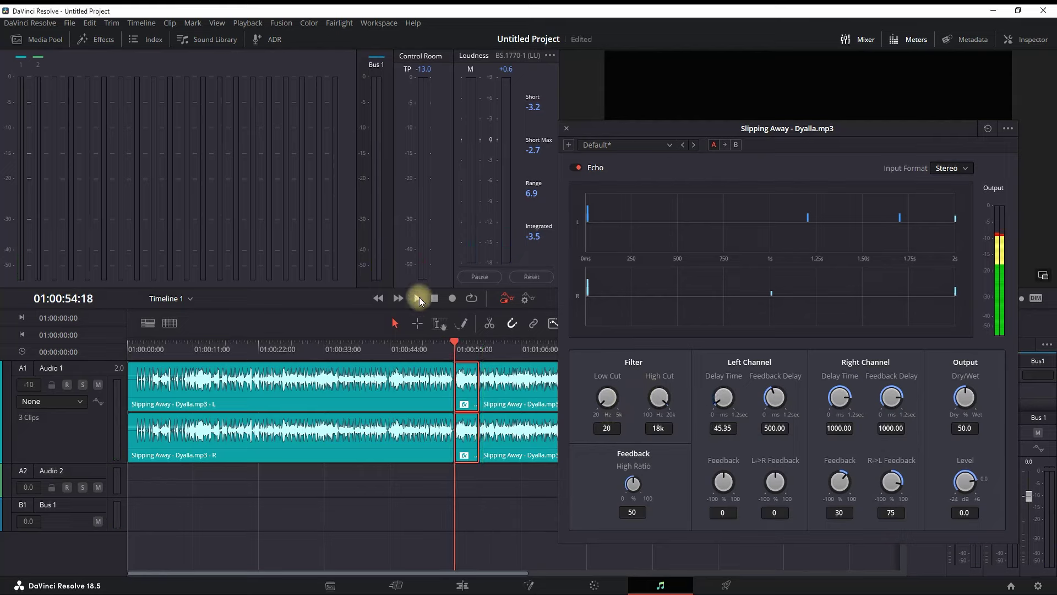
{"action": "left_click", "coordinate": [418, 296]}
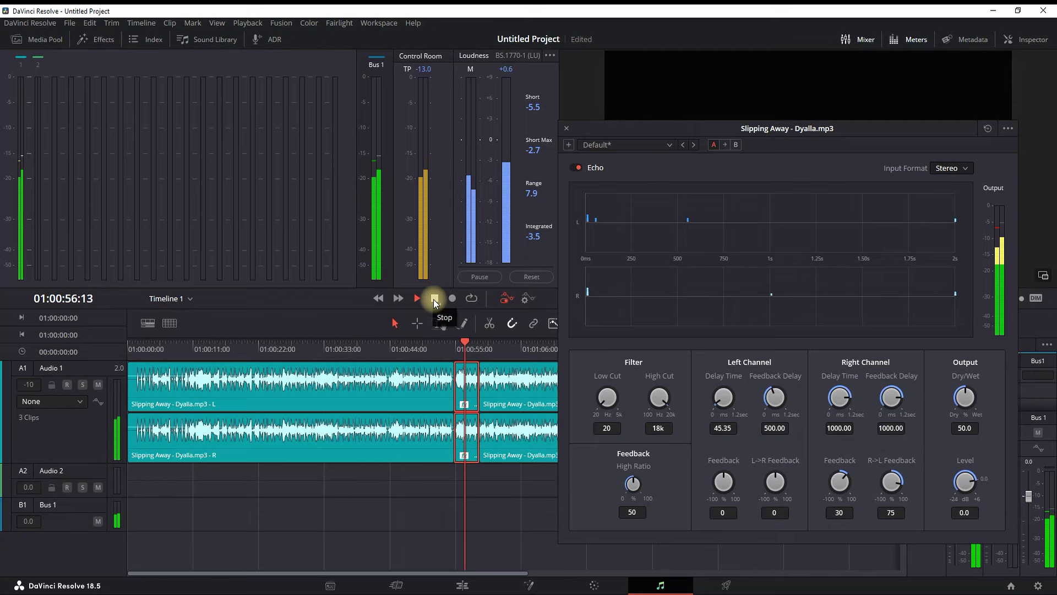
{"action": "left_click", "coordinate": [434, 299]}
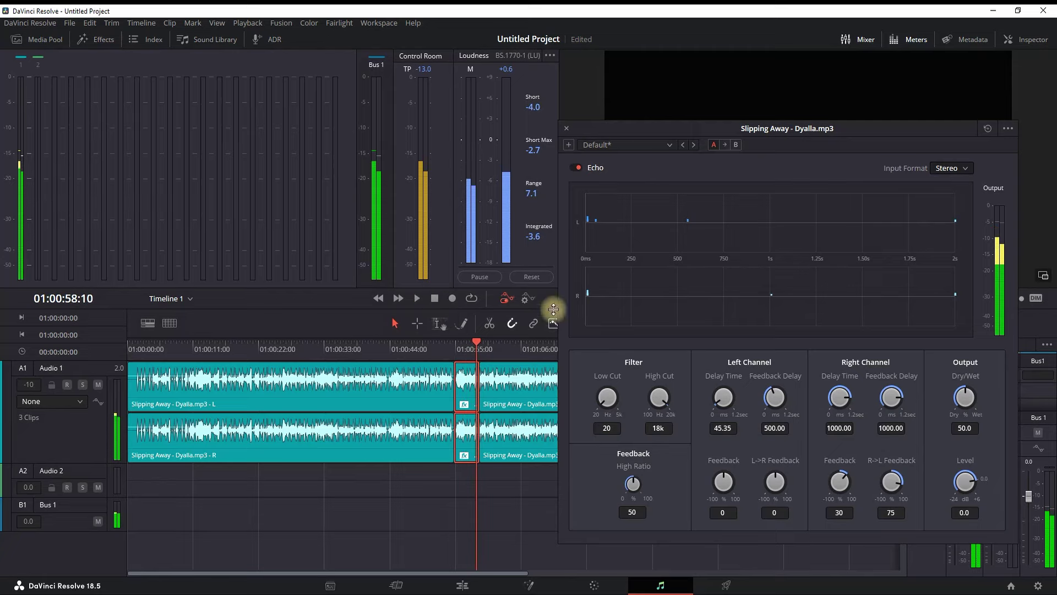
Raise the left-channel delay time in two increments, replaying the section after each change
{"action": "left_click_drag", "start_coordinate": [724, 397], "coordinate": [738, 389]}
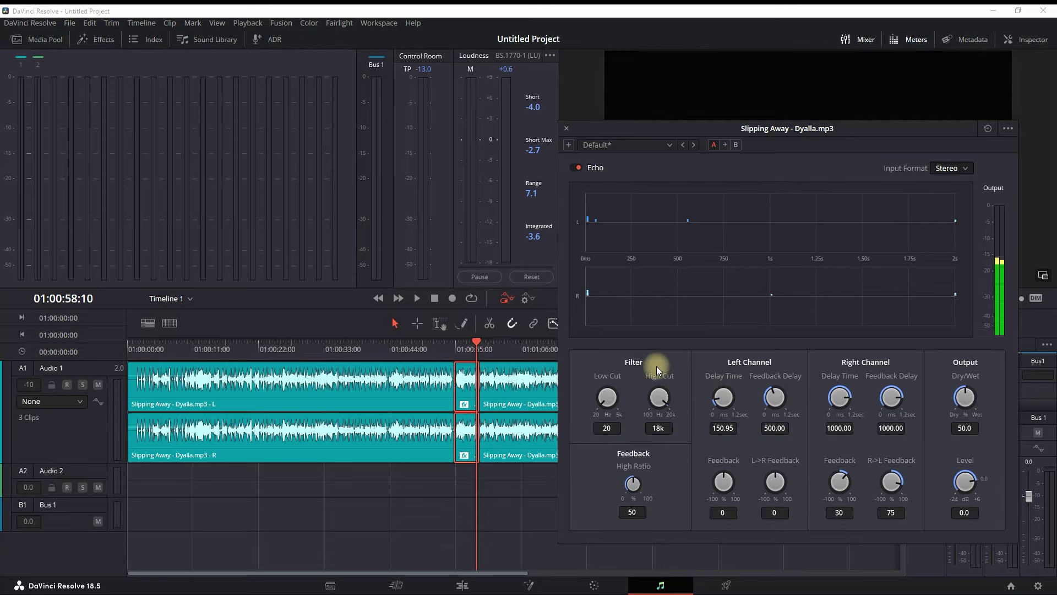
{"action": "left_click", "coordinate": [435, 300]}
{"action": "left_click", "coordinate": [424, 299]}
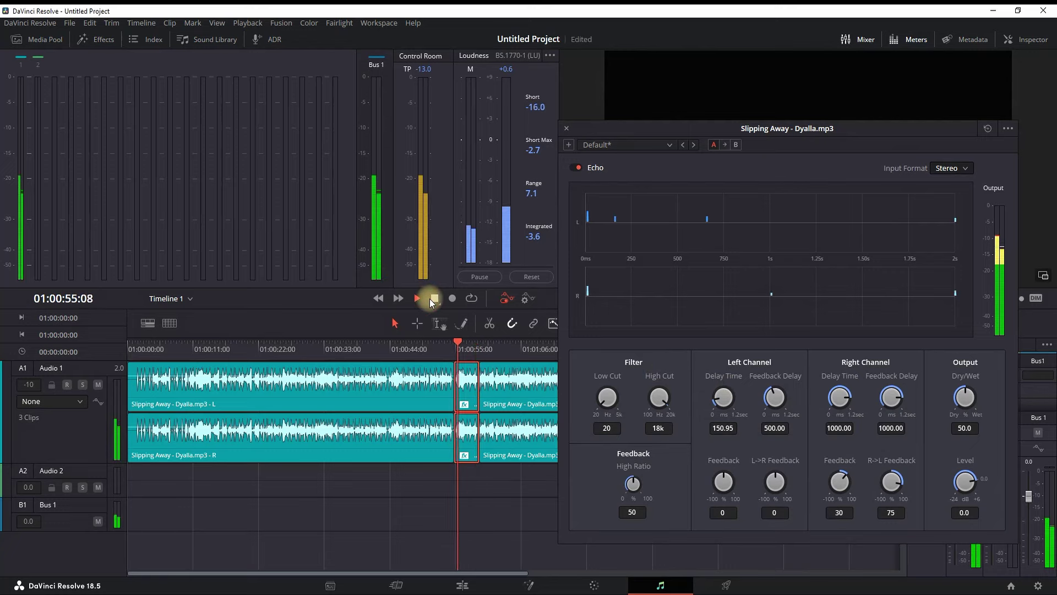
{"action": "left_click", "coordinate": [435, 298]}
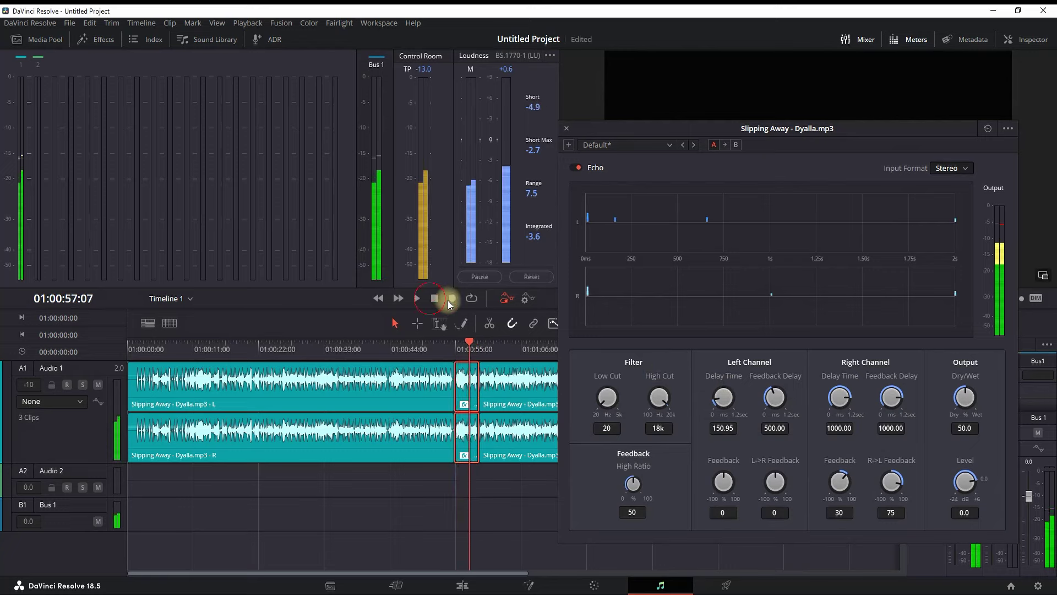
{"action": "left_click_drag", "start_coordinate": [722, 384], "coordinate": [748, 385]}
{"action": "left_click", "coordinate": [457, 348]}
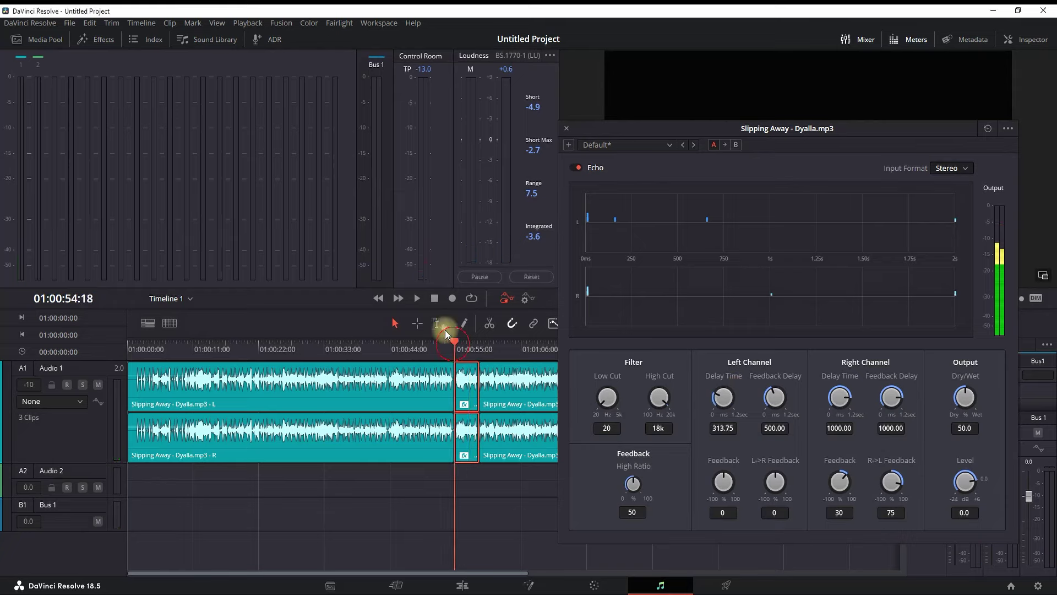
{"action": "left_click", "coordinate": [418, 298]}
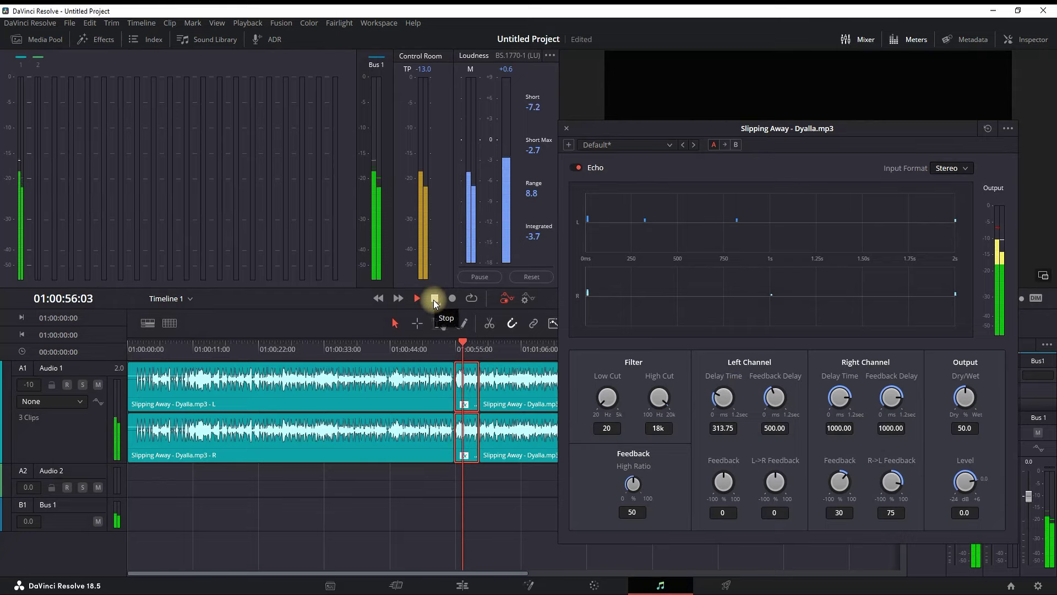
{"action": "left_click", "coordinate": [434, 300]}
Raise the left-channel delay time to 406.15, then to 640.05, auditioning after each
{"action": "left_click_drag", "start_coordinate": [732, 396], "coordinate": [745, 395]}
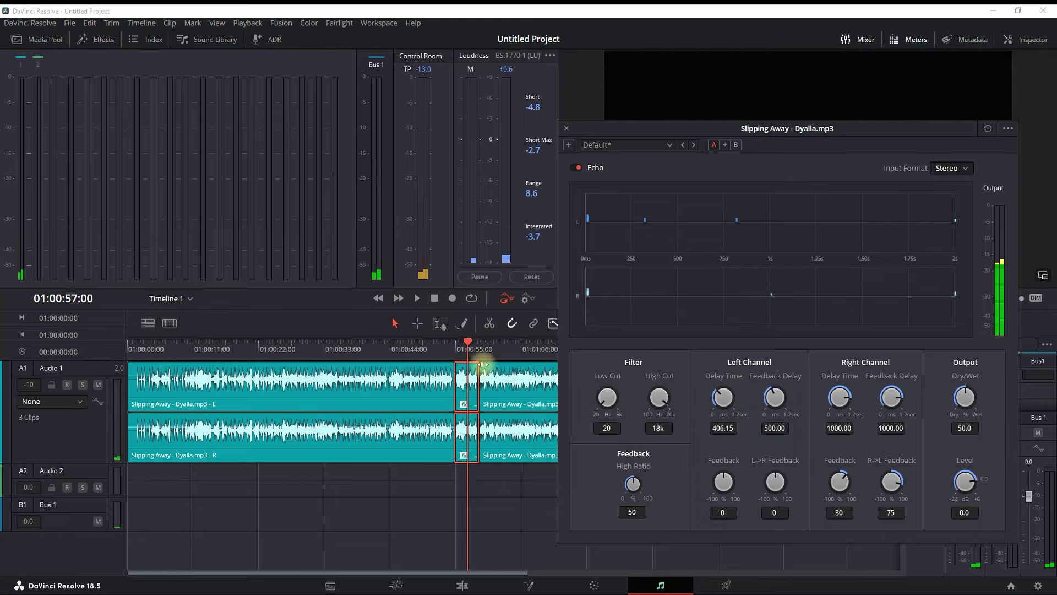
{"action": "left_click", "coordinate": [455, 347]}
{"action": "left_click", "coordinate": [422, 299]}
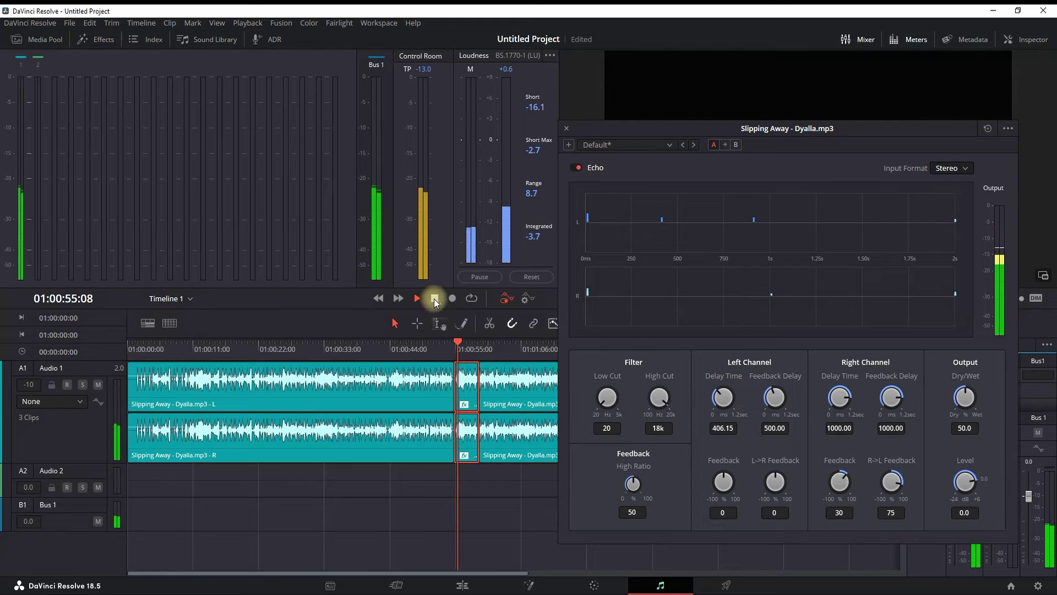
{"action": "left_click", "coordinate": [437, 298]}
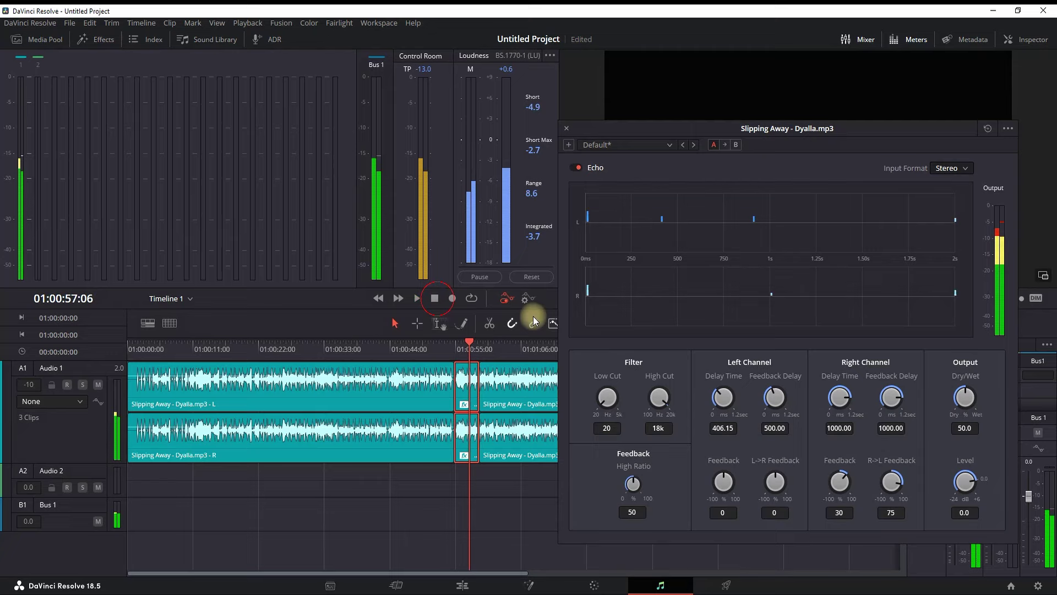
{"action": "left_click_drag", "start_coordinate": [726, 394], "coordinate": [759, 393]}
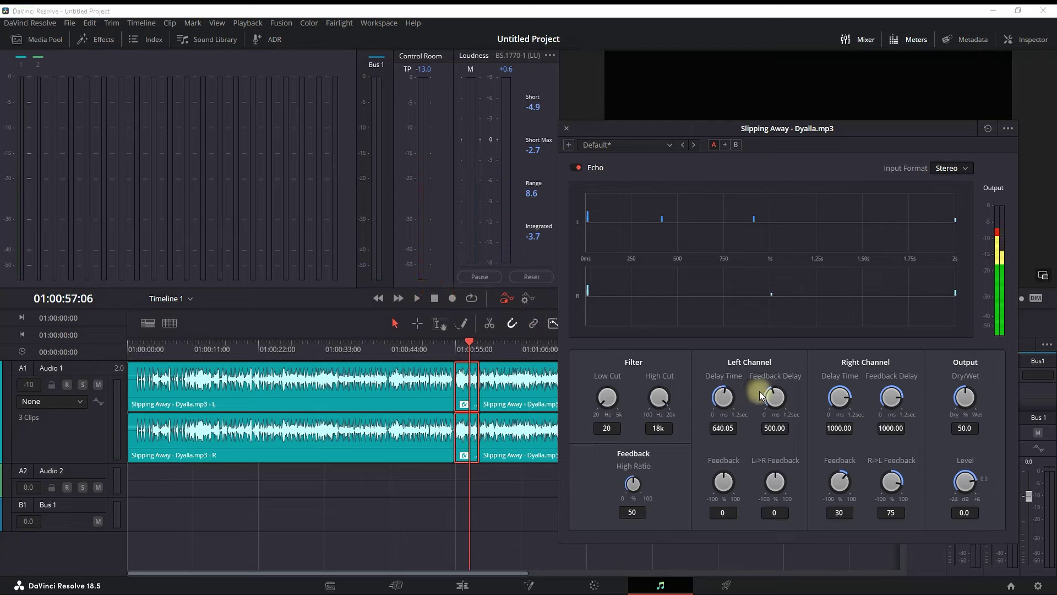
{"action": "left_click_drag", "start_coordinate": [443, 339], "coordinate": [453, 321]}
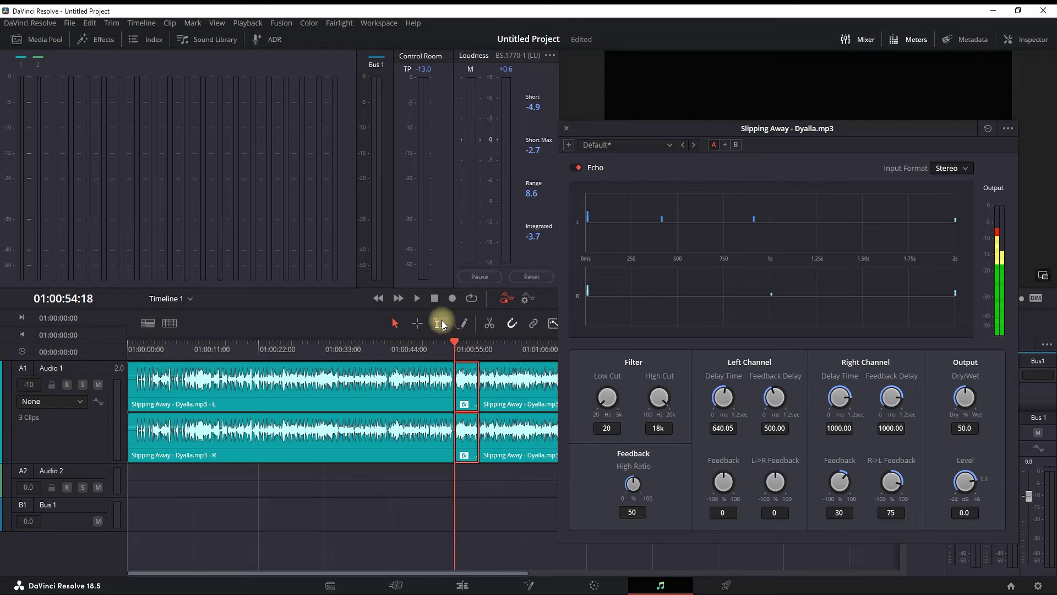
{"action": "left_click", "coordinate": [417, 298]}
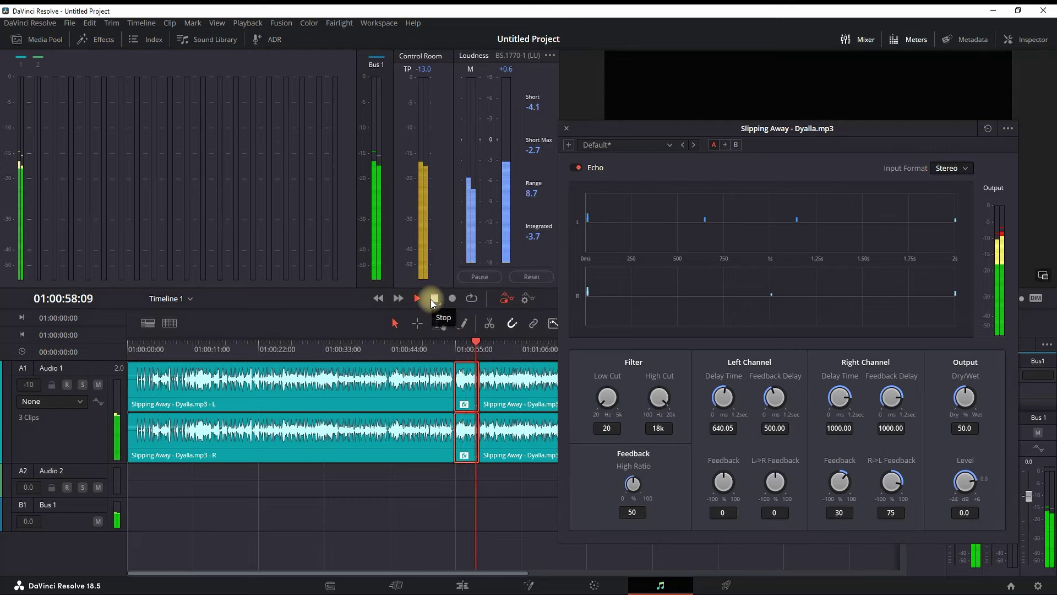
{"action": "left_click", "coordinate": [433, 301]}
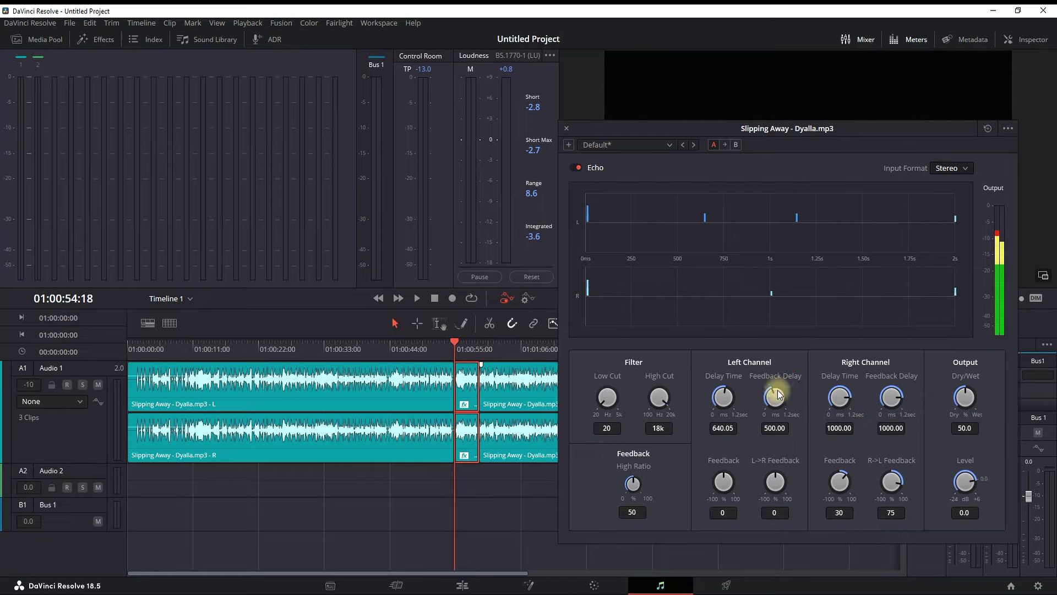
Turn the left-channel feedback delay up to 851.85 ms and play the section to hear it
{"action": "left_click_drag", "start_coordinate": [804, 388], "coordinate": [818, 379]}
{"action": "left_click", "coordinate": [416, 298]}
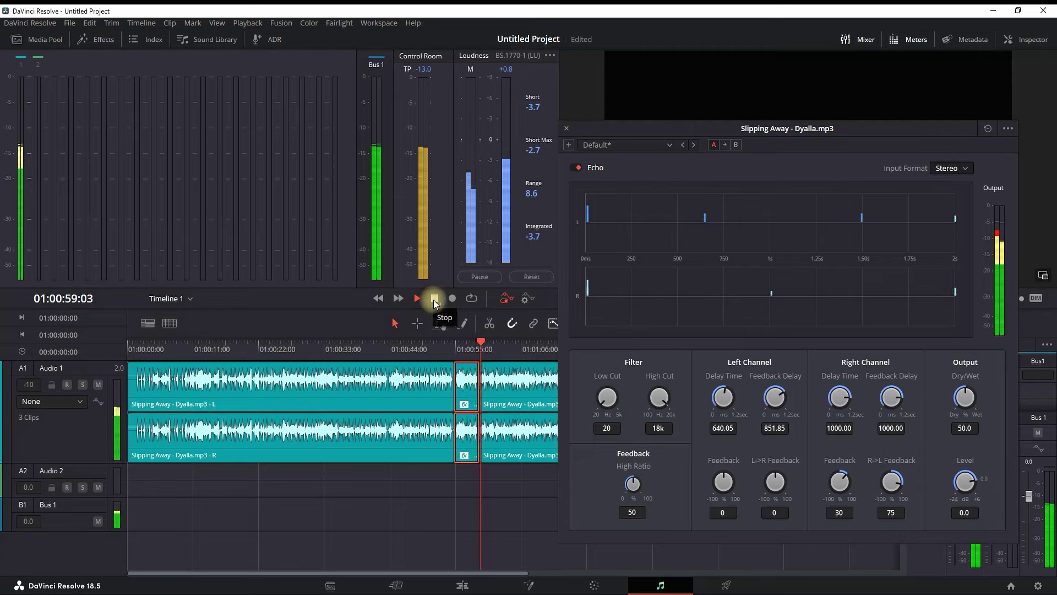
{"action": "left_click", "coordinate": [434, 299]}
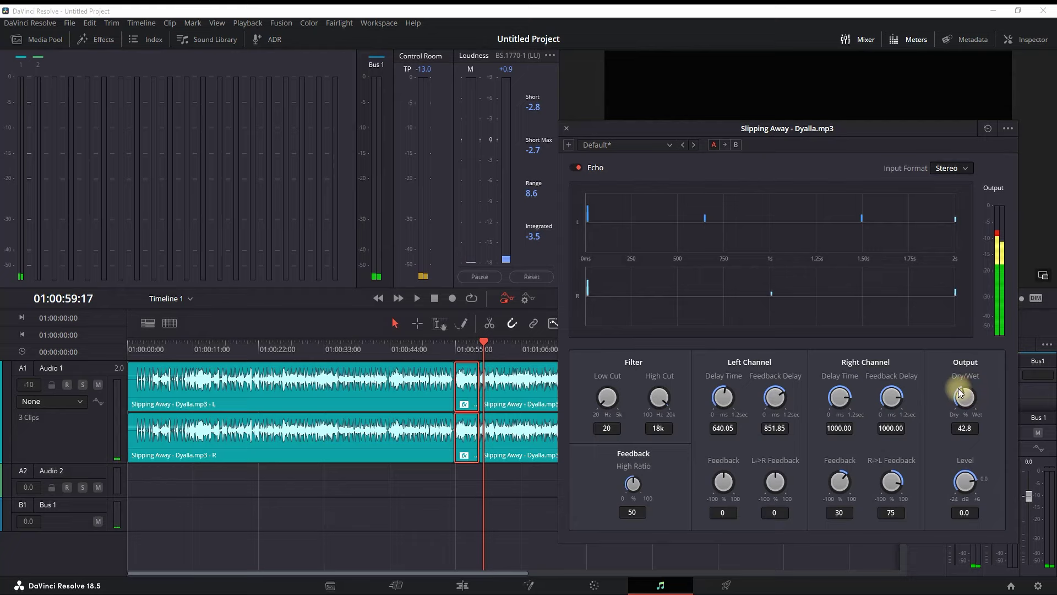
Audition the Echo's Dry/Wet mix at 17, then raise it to 75.1 and replay the section
{"action": "left_click_drag", "start_coordinate": [958, 388], "coordinate": [932, 392]}
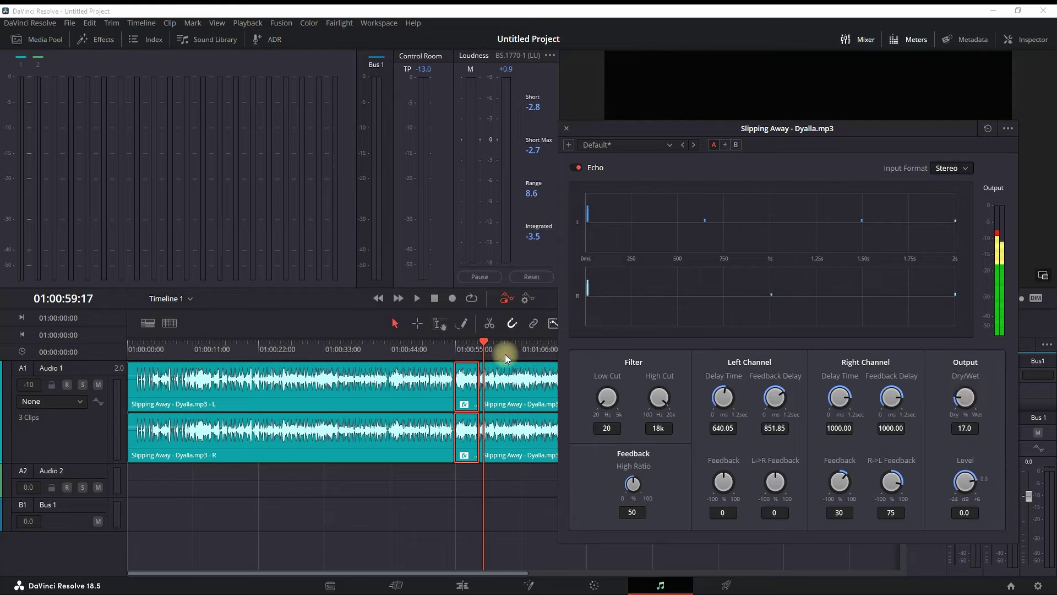
{"action": "left_click", "coordinate": [455, 345]}
{"action": "left_click", "coordinate": [417, 298]}
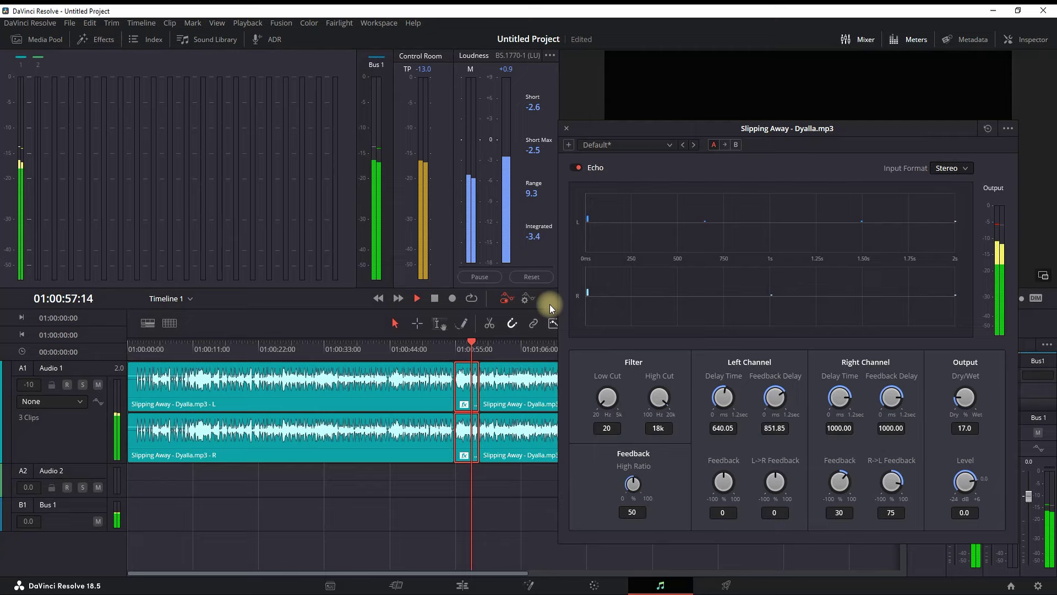
{"action": "left_click", "coordinate": [435, 297]}
{"action": "left_click_drag", "start_coordinate": [979, 390], "coordinate": [972, 392]}
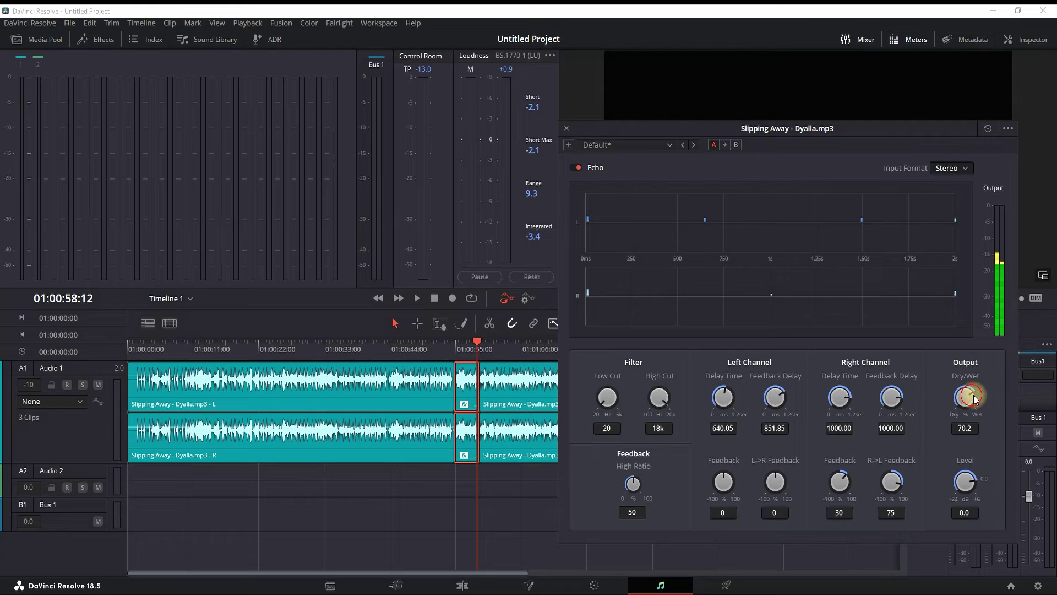
{"action": "left_click", "coordinate": [443, 300]}
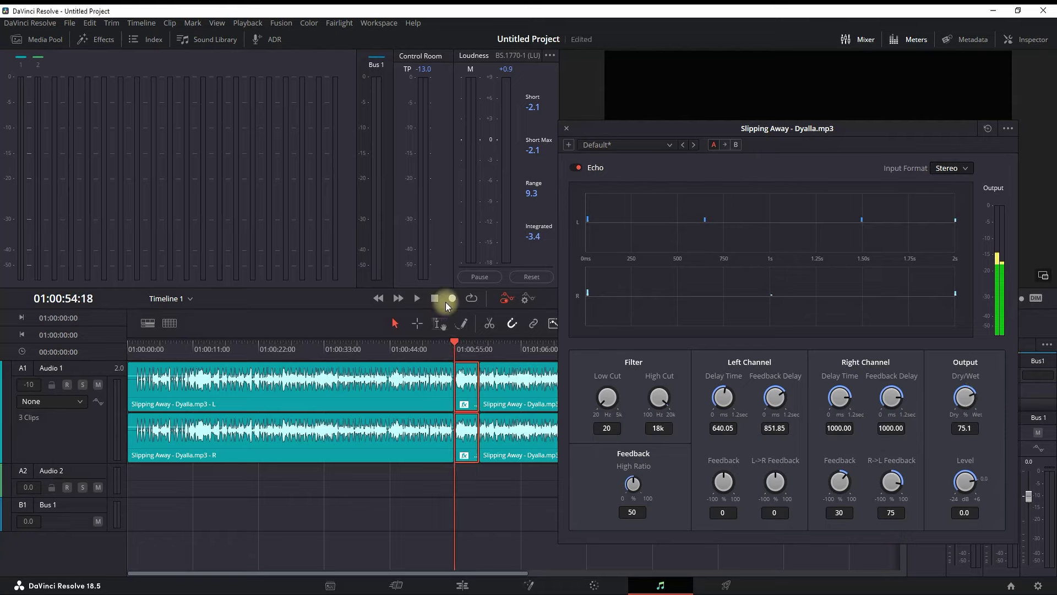
{"action": "key", "text": "space"}
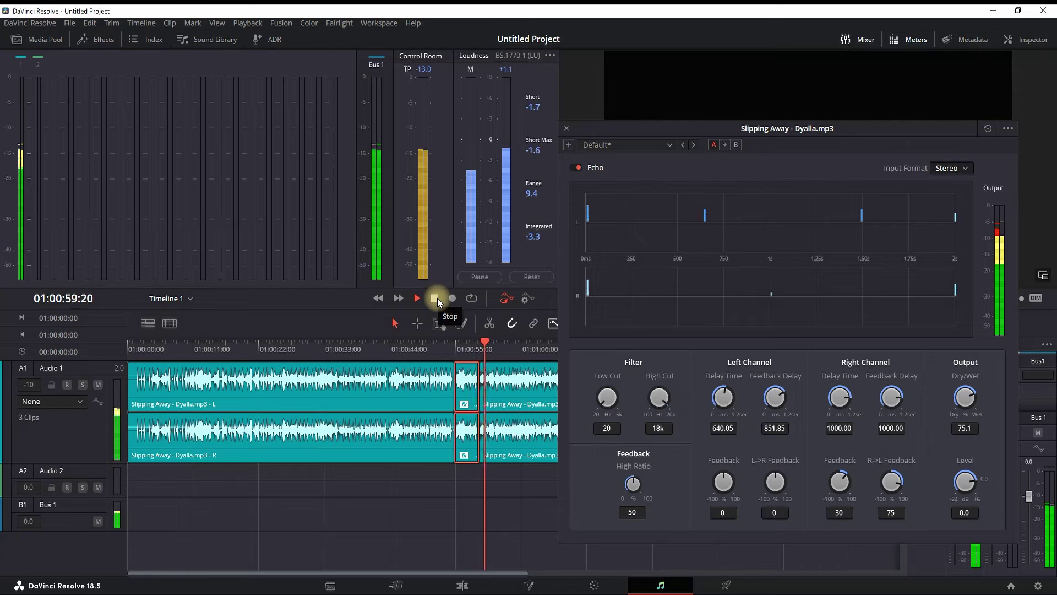
Bypass the Echo, play the middle section dry from about 01:00:51, then re-enable the Echo
{"action": "left_click", "coordinate": [437, 298]}
{"action": "left_click", "coordinate": [437, 350]}
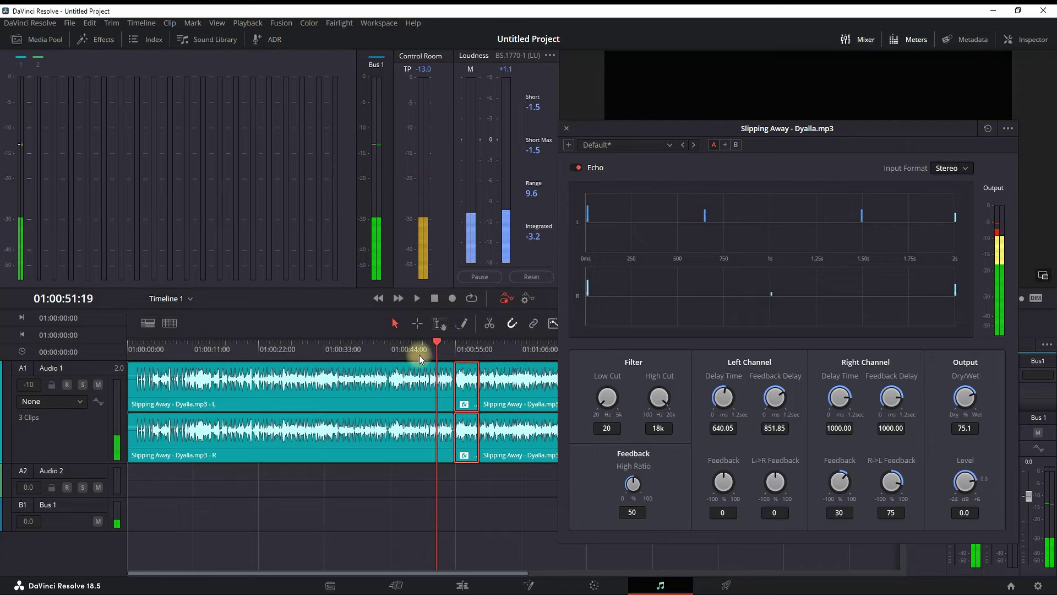
{"action": "left_click", "coordinate": [579, 167]}
{"action": "left_click", "coordinate": [419, 299]}
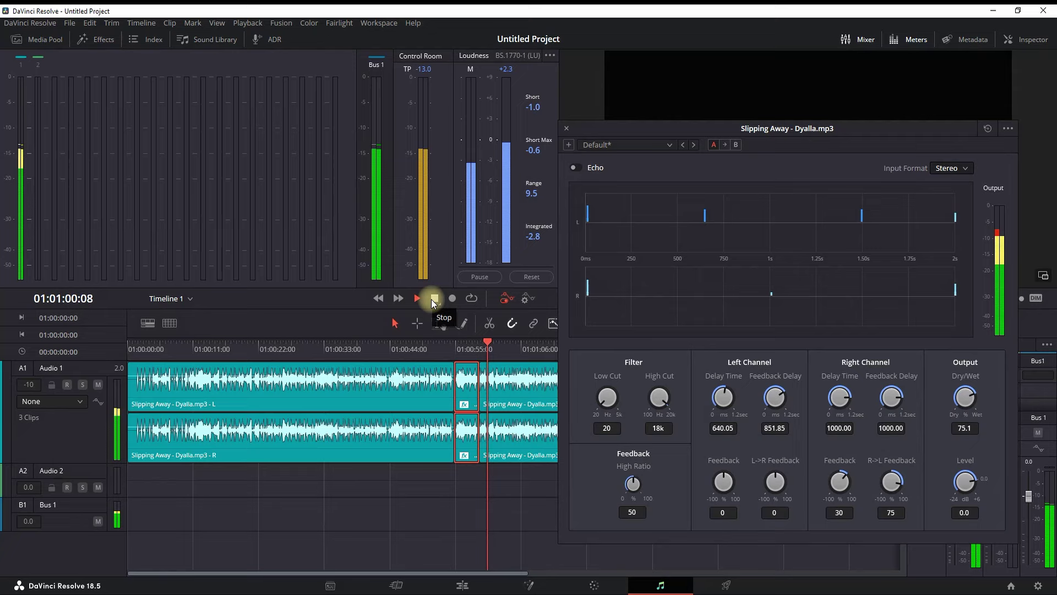
{"action": "left_click", "coordinate": [432, 299]}
{"action": "left_click", "coordinate": [444, 342]}
{"action": "left_click", "coordinate": [576, 167]}
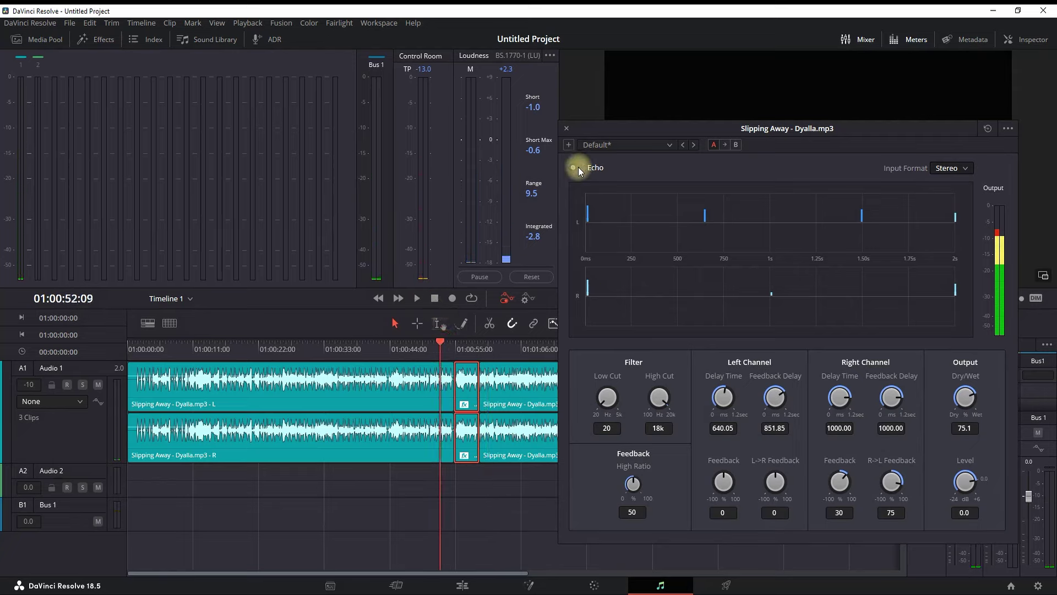
Replay the middle section with the Echo active through 01:01:01:05 for comparison
{"action": "left_click", "coordinate": [450, 308]}
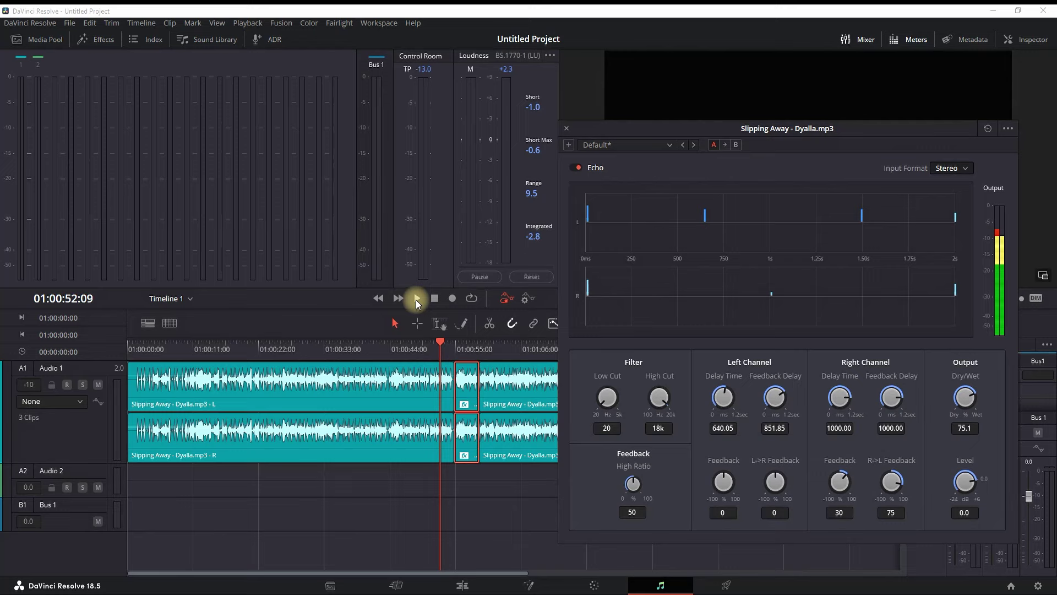
{"action": "left_click", "coordinate": [416, 298]}
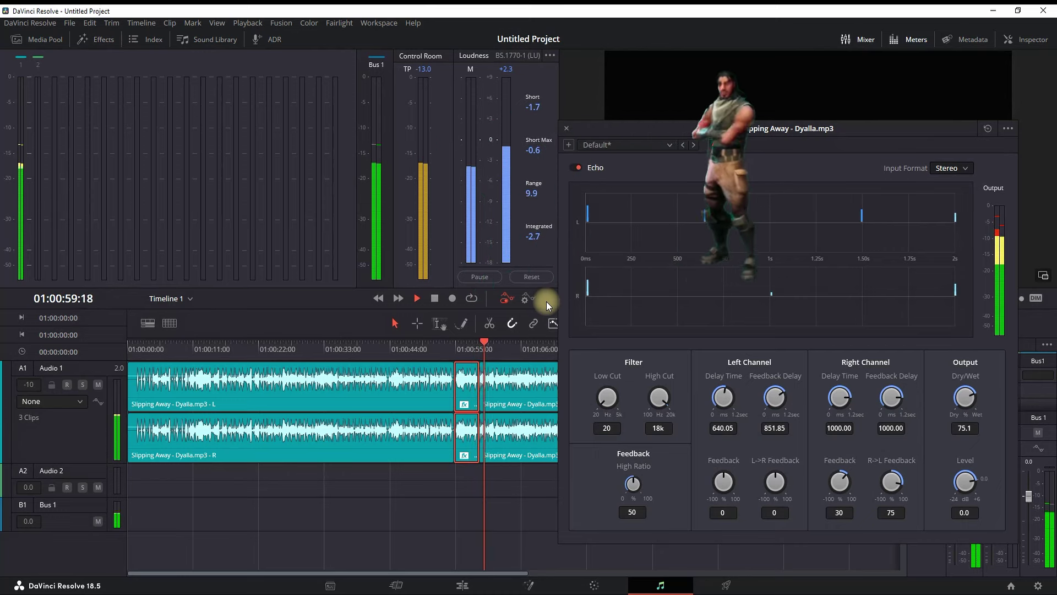
{"action": "left_click", "coordinate": [435, 298]}
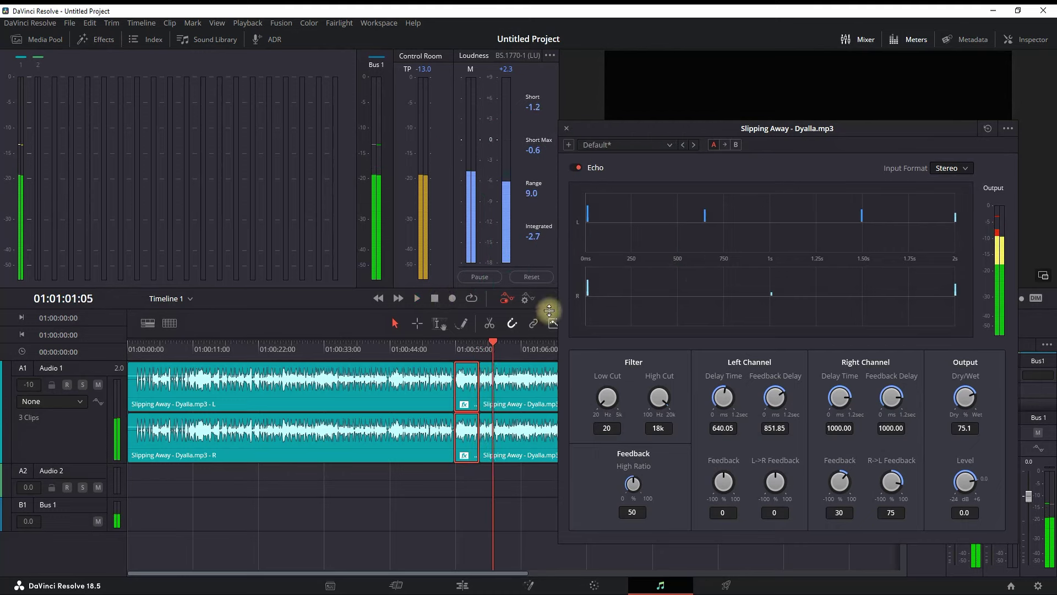